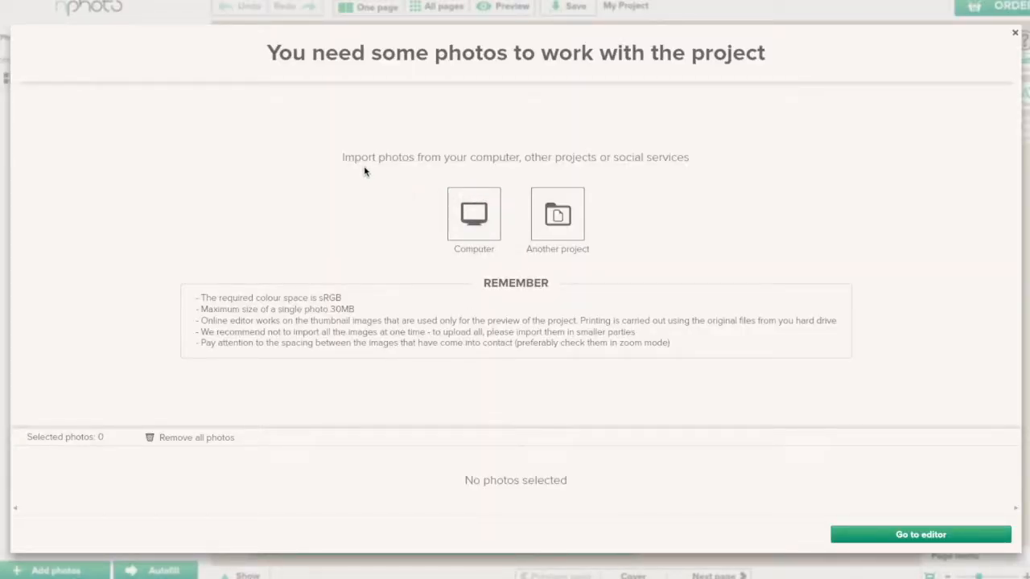
# - Upload all photos in the testprints folder from the computer and add them to the project
pyautogui.click(477, 224)
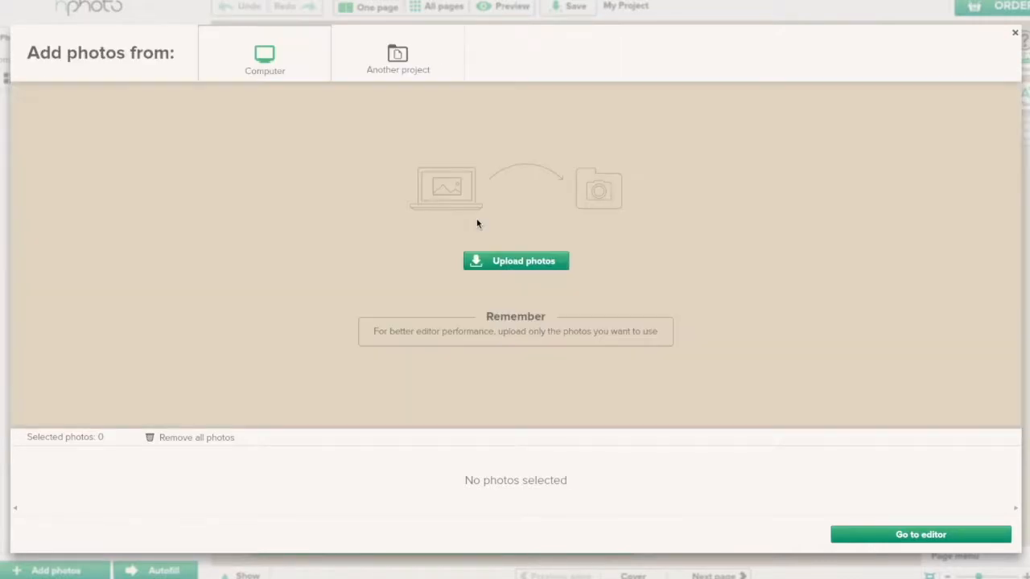
pyautogui.click(484, 266)
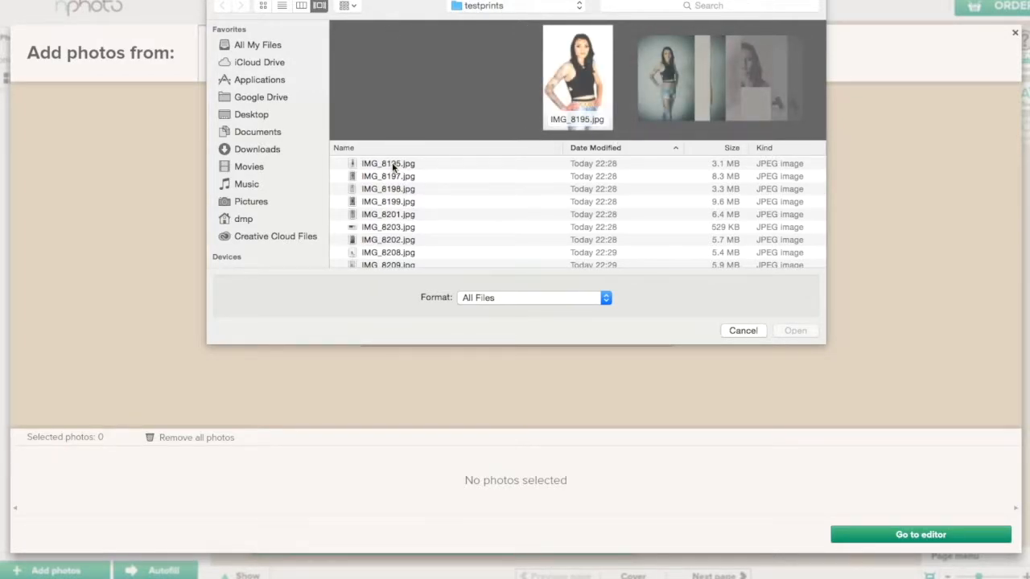
pyautogui.press('super+a')
pyautogui.click(795, 330)
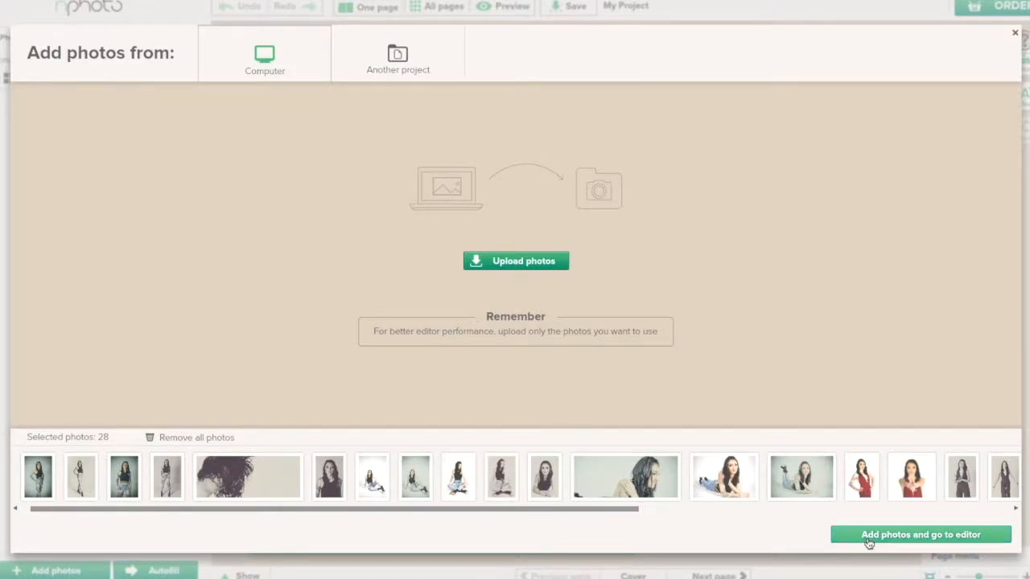
pyautogui.click(904, 538)
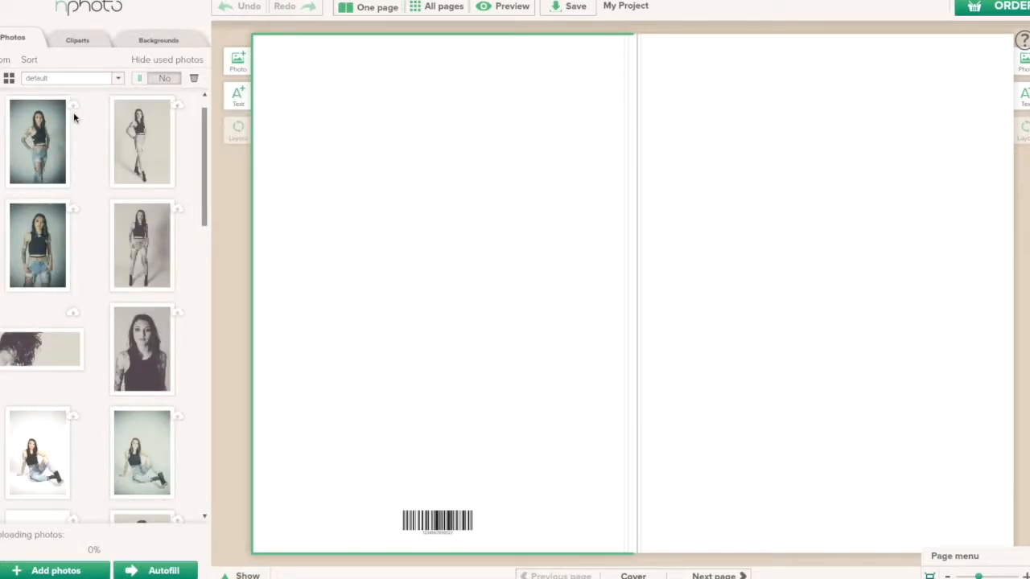
# - Place IMG_8203.jpg on the front cover, flip it horizontally and shift it towards the cover's outer edge
pyautogui.moveTo(71, 109)
pyautogui.moveTo(39, 213)
pyautogui.moveTo(64, 369)
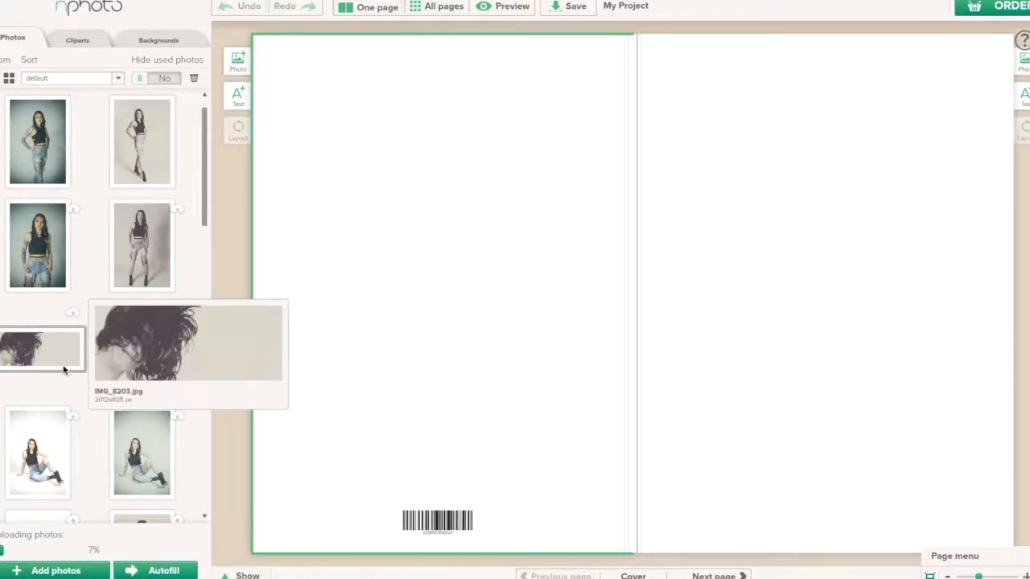
pyautogui.moveTo(64, 370); pyautogui.dragTo(804, 279)
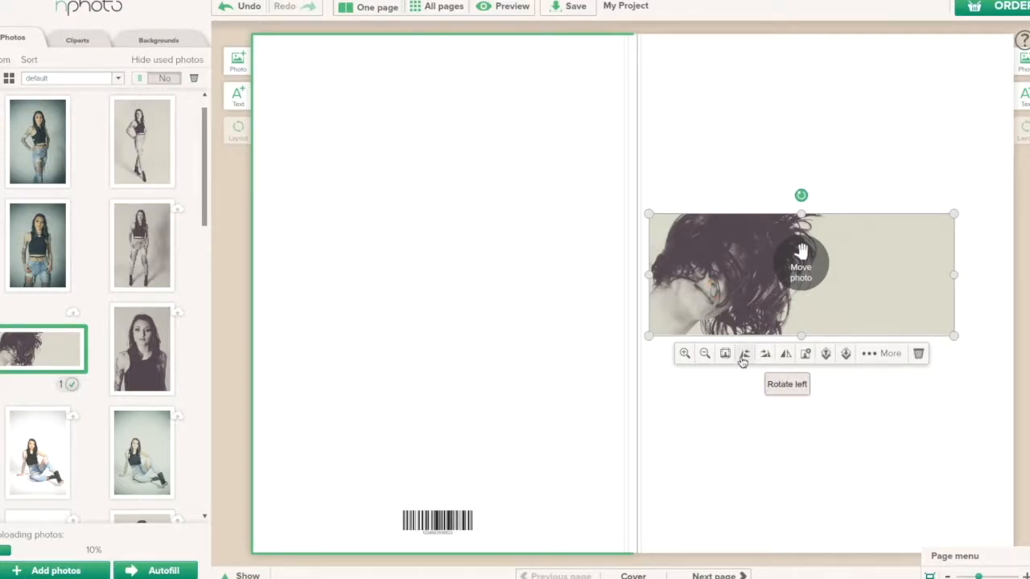
pyautogui.click(787, 357)
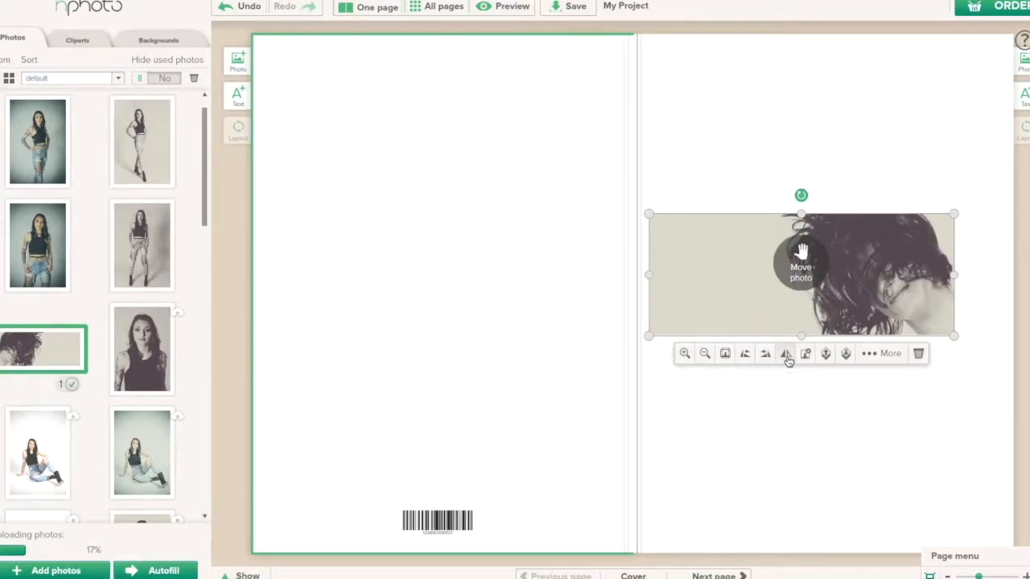
pyautogui.moveTo(919, 285); pyautogui.dragTo(969, 286)
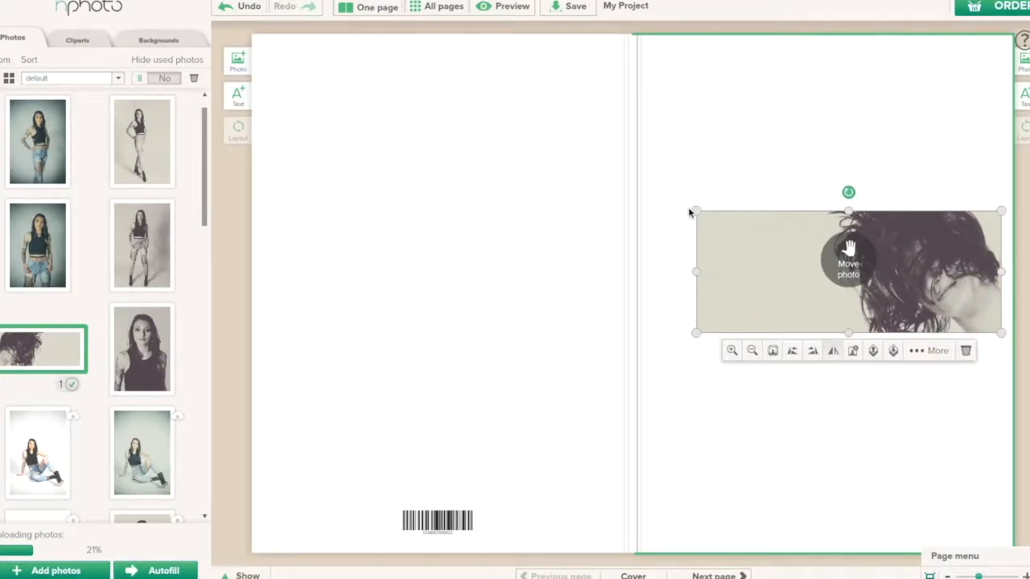
# - Enlarge the cover photo and reposition it to span the full width of the back and front covers
pyautogui.moveTo(696, 209); pyautogui.dragTo(227, 141)
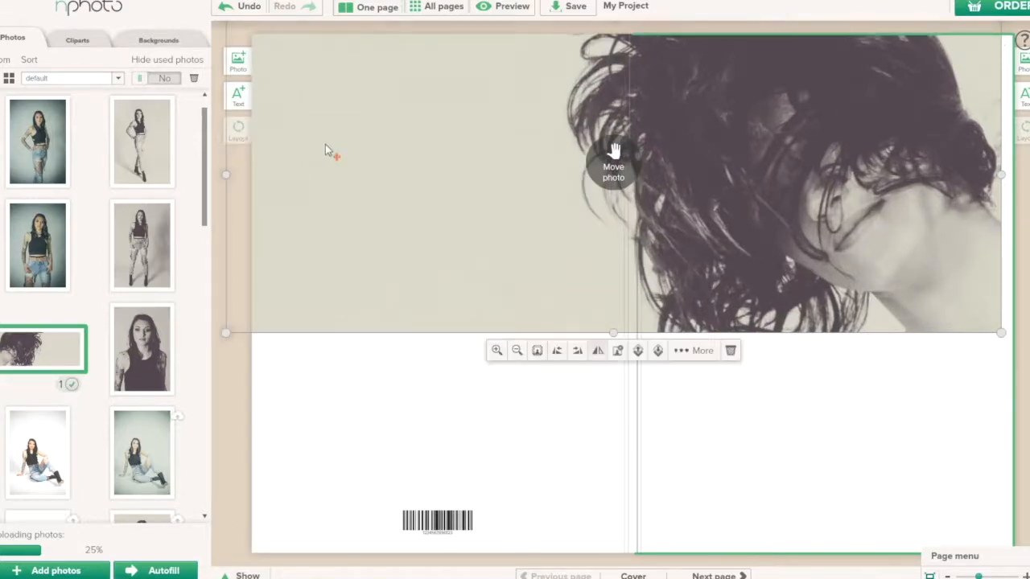
pyautogui.moveTo(647, 200); pyautogui.dragTo(661, 200)
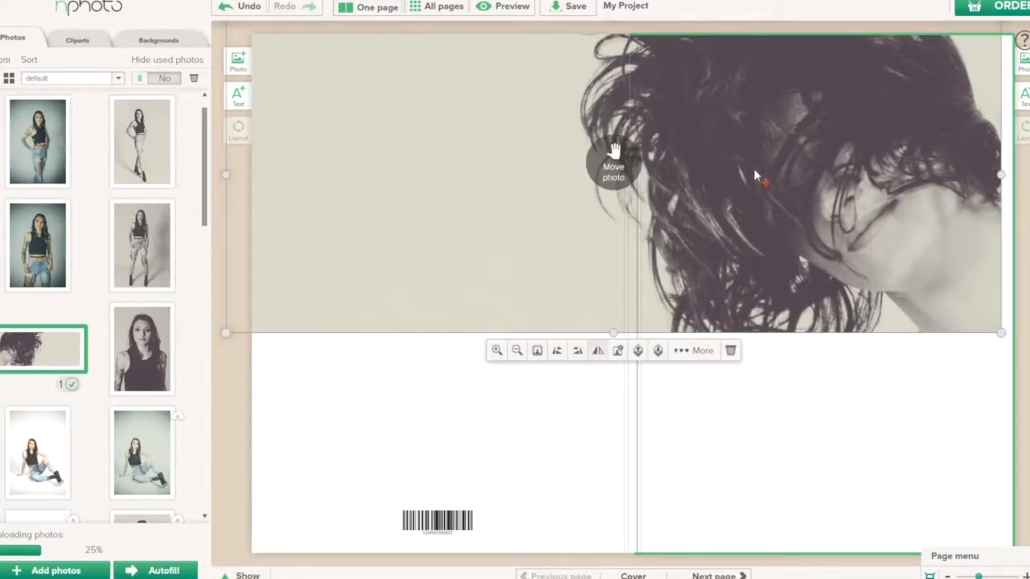
pyautogui.moveTo(759, 172); pyautogui.dragTo(765, 244)
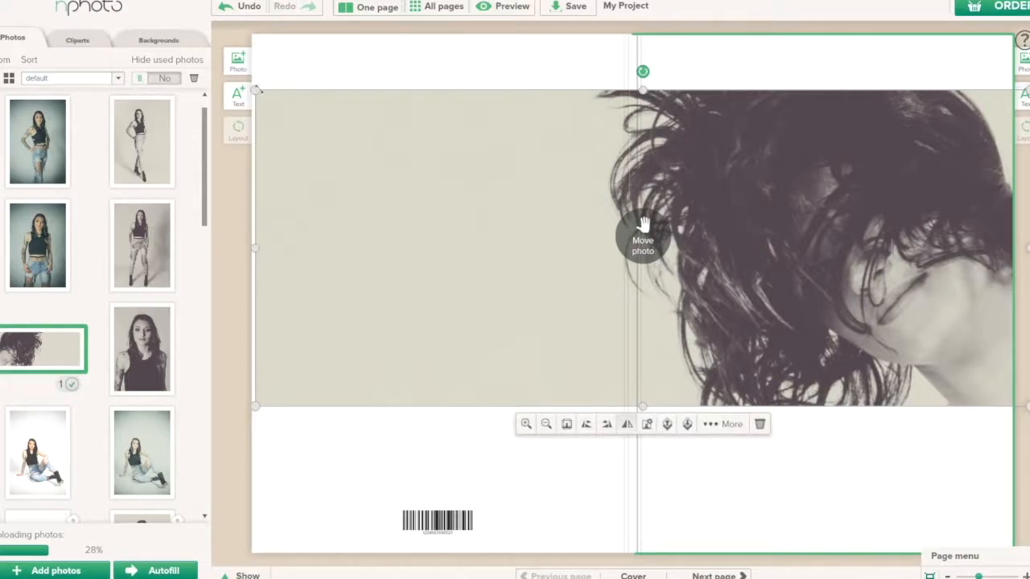
pyautogui.moveTo(255, 247); pyautogui.dragTo(234, 248)
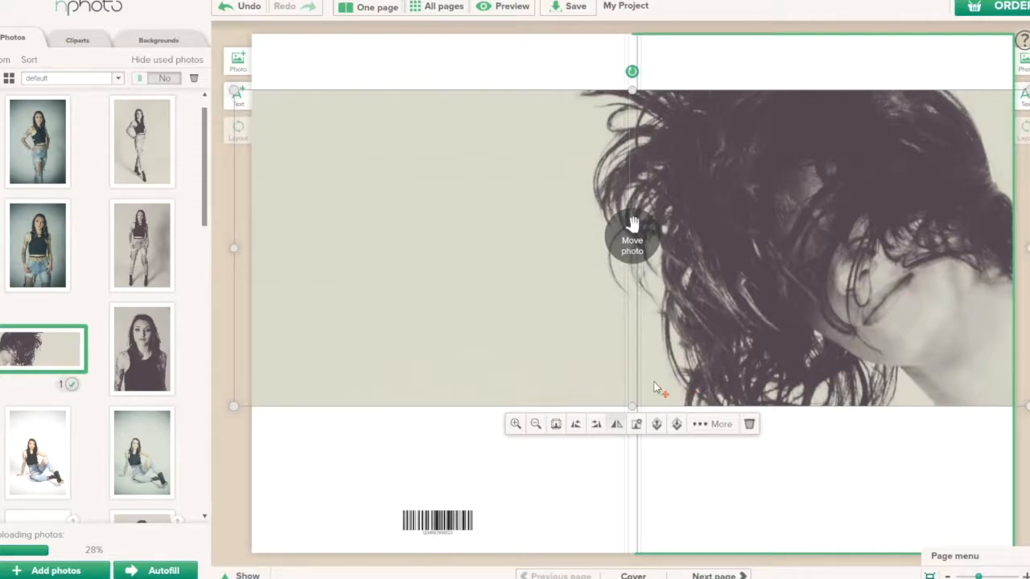
# - Reduce the cover photo's frame height to a horizontal band and centre it vertically across the covers
pyautogui.moveTo(632, 406); pyautogui.dragTo(629, 333)
pyautogui.moveTo(821, 232); pyautogui.dragTo(826, 274)
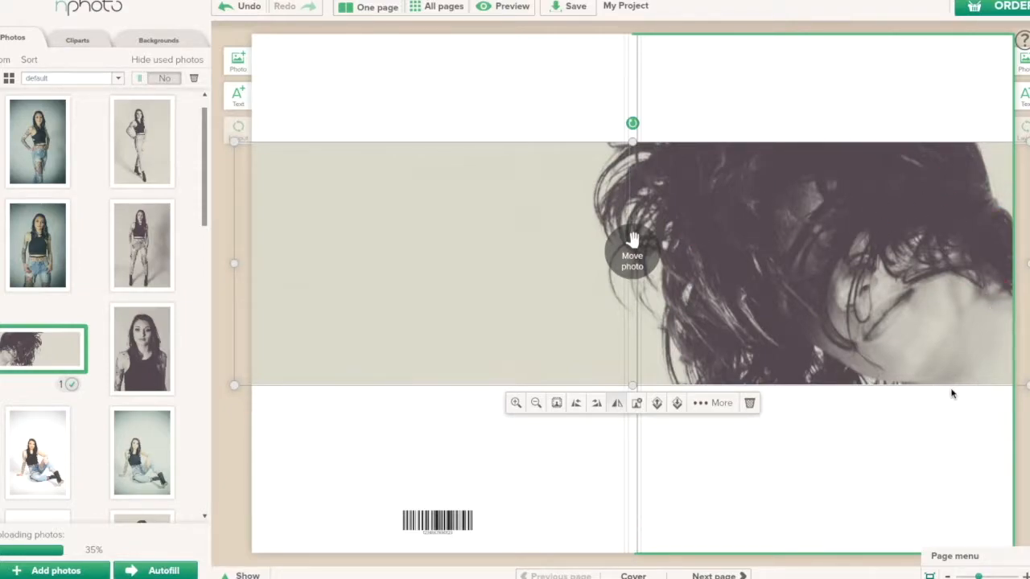
pyautogui.click(906, 474)
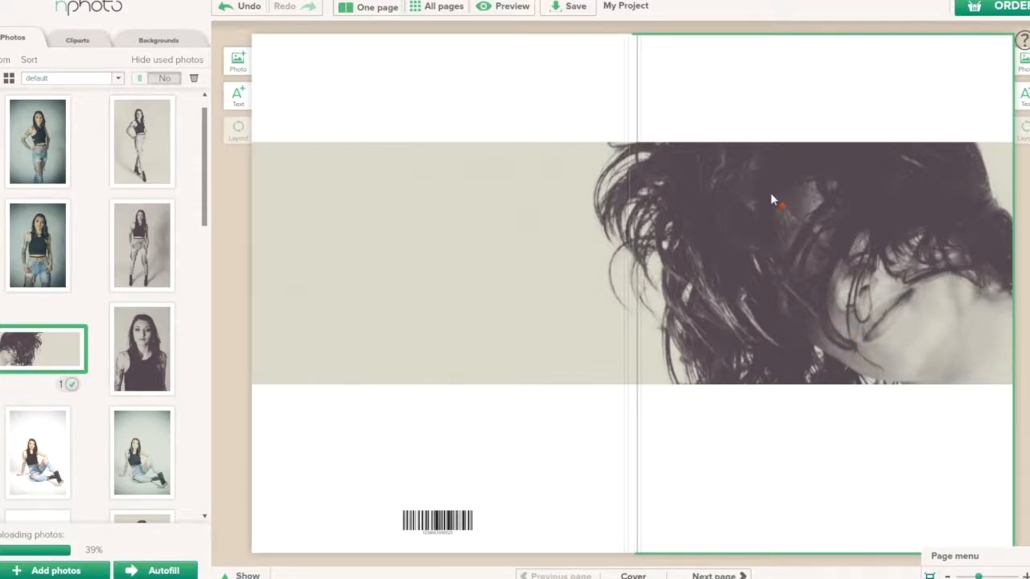
# - Add the text "Model Shoot" to the front cover and colour it white
pyautogui.click(1025, 98)
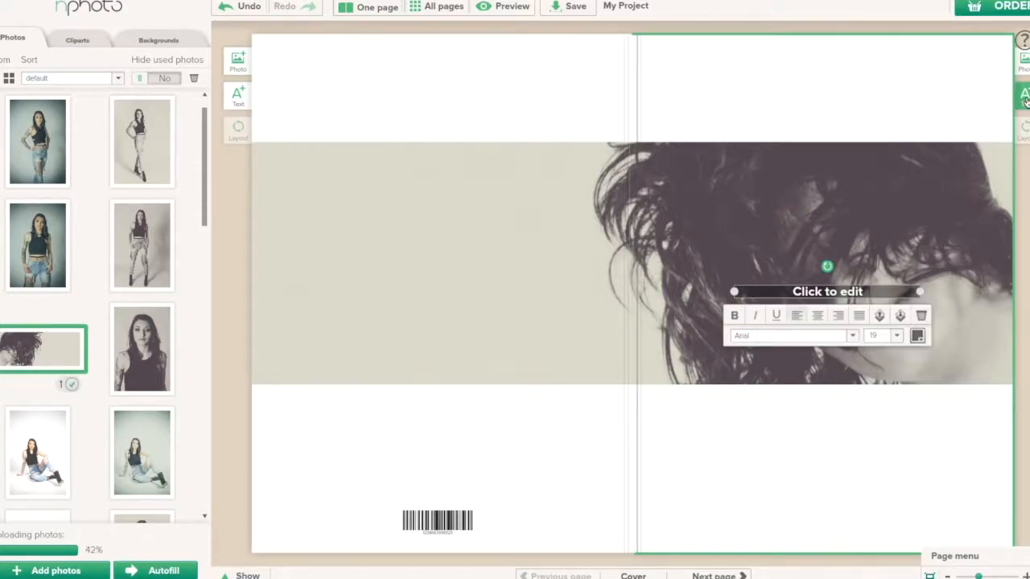
pyautogui.click(852, 292)
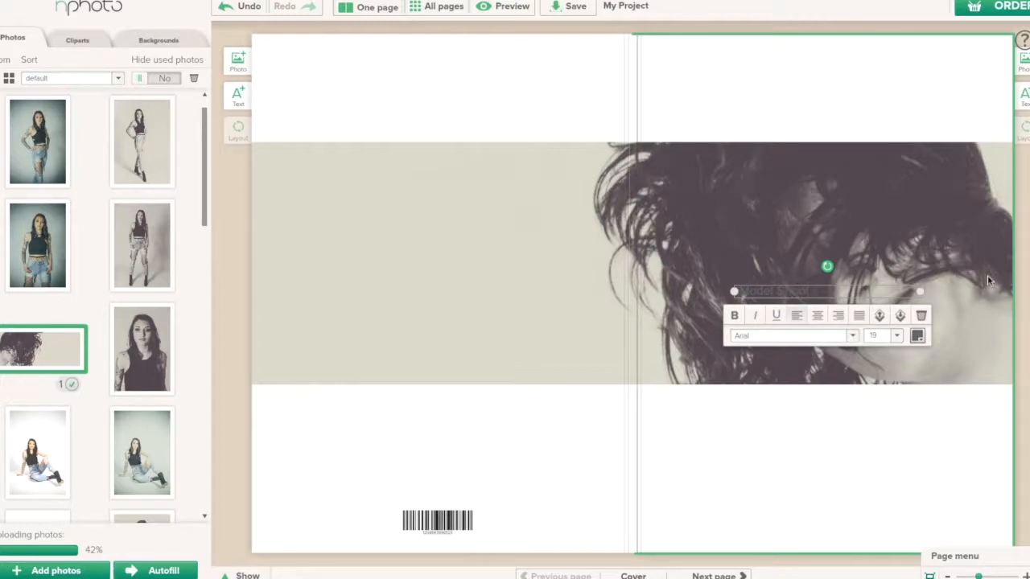
pyautogui.moveTo(815, 294); pyautogui.dragTo(741, 300)
pyautogui.click(918, 336)
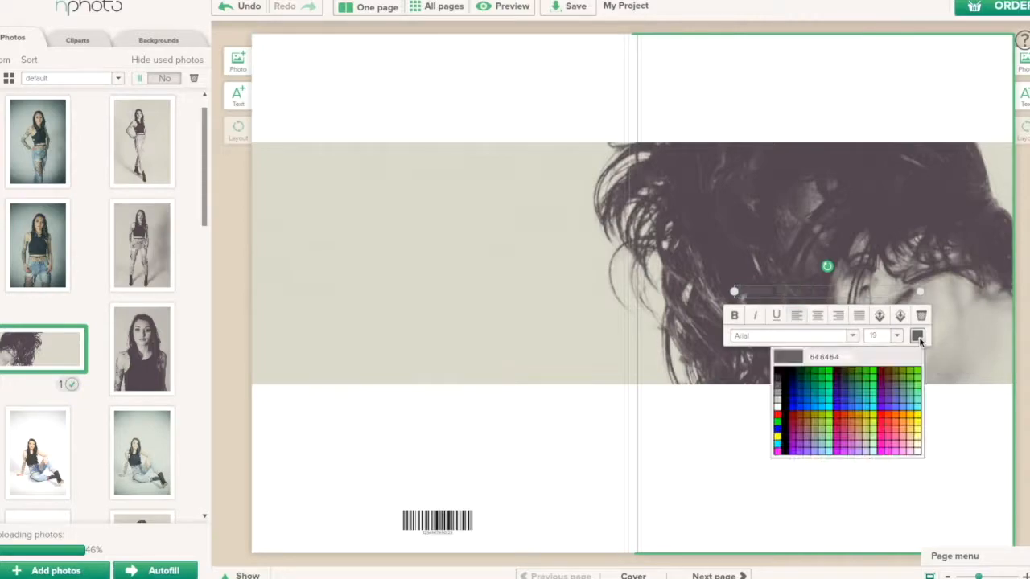
pyautogui.click(777, 406)
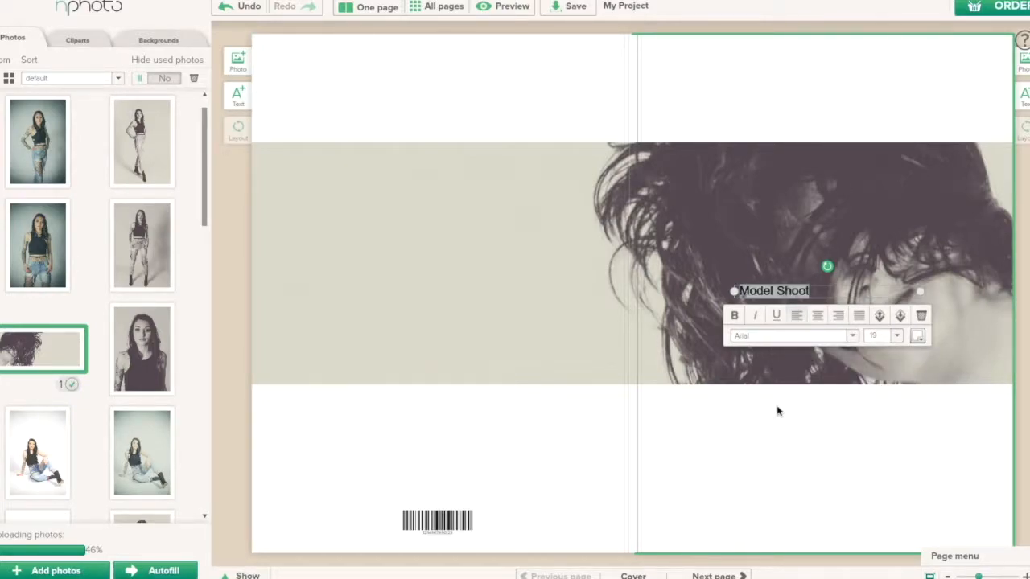
# - Set the font of the "Model Shoot" title to Lato
pyautogui.click(853, 338)
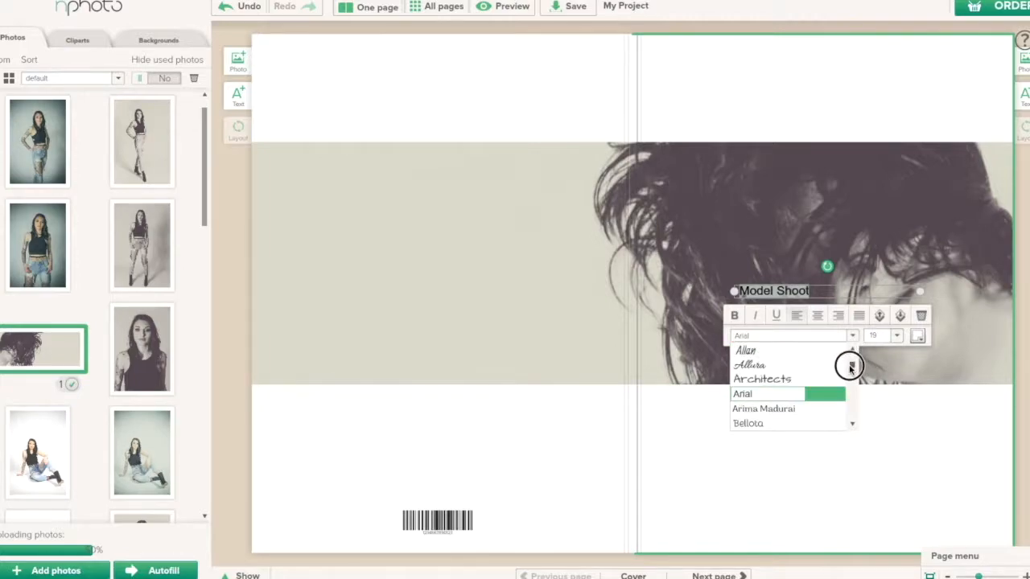
pyautogui.click(852, 424)
pyautogui.click(853, 425)
pyautogui.click(853, 425)
pyautogui.click(853, 425)
pyautogui.click(853, 425)
pyautogui.click(852, 424)
pyautogui.click(853, 424)
pyautogui.click(852, 424)
pyautogui.click(852, 424)
pyautogui.click(852, 392)
pyautogui.click(739, 380)
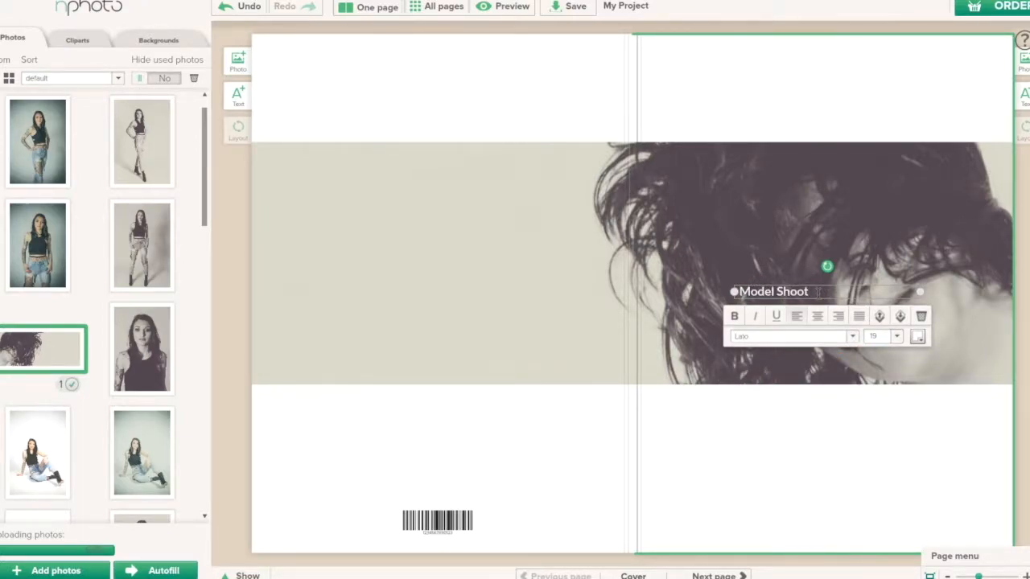
# - Set the "Model Shoot" title to size 48 and widen its text box to fit on one line
pyautogui.click(897, 336)
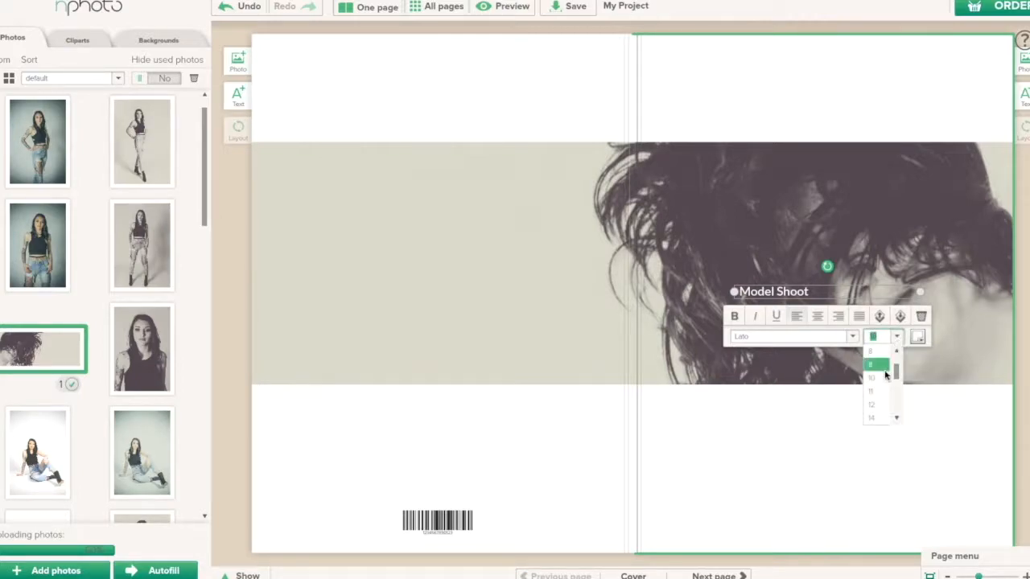
pyautogui.click(897, 420)
pyautogui.moveTo(920, 291); pyautogui.dragTo(970, 293)
pyautogui.click(896, 417)
pyautogui.moveTo(923, 398); pyautogui.dragTo(922, 405)
pyautogui.click(898, 405)
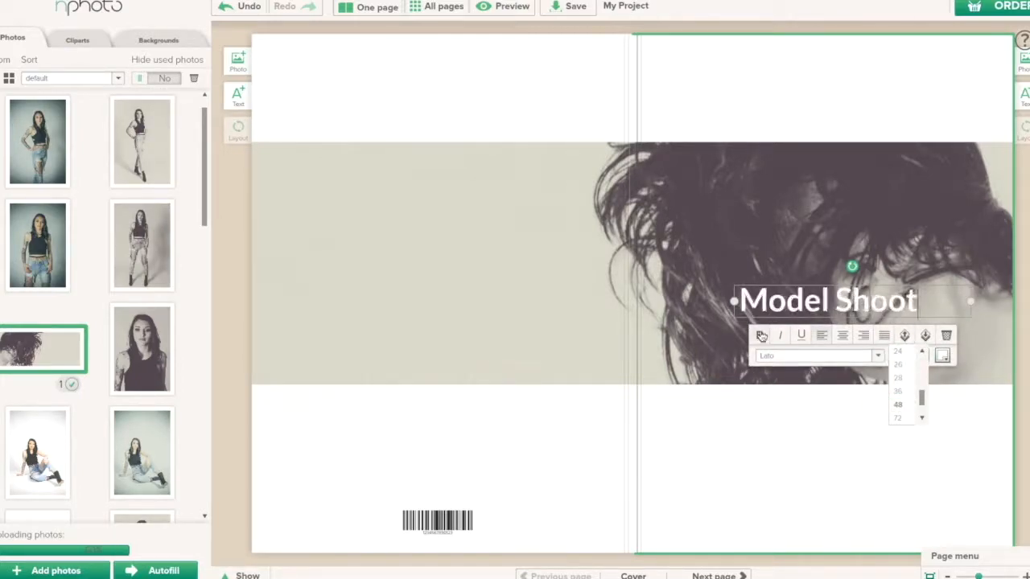
pyautogui.click(819, 484)
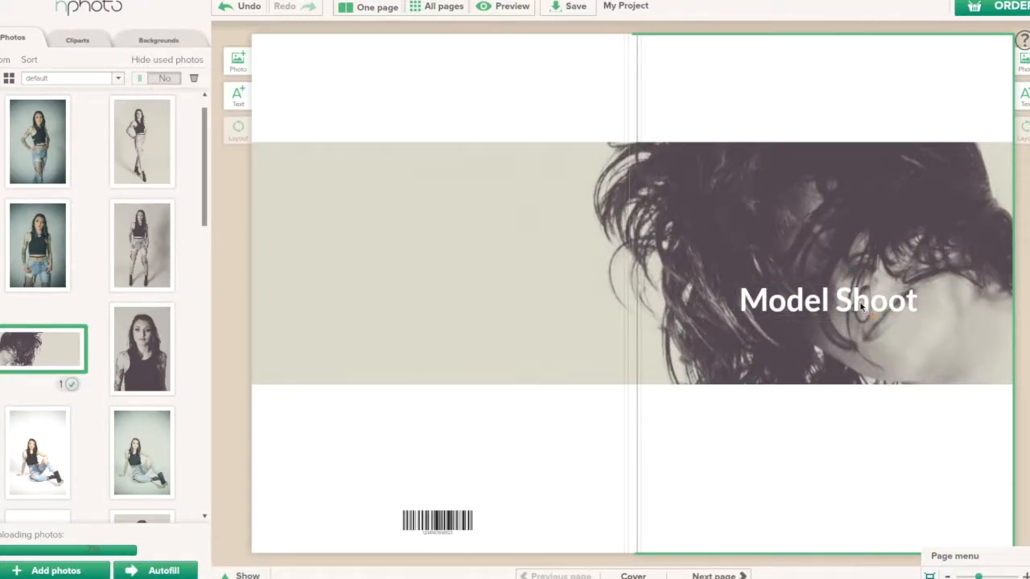
# - Move the "Model Shoot" title onto the dark hair in the upper part of the front cover photo
pyautogui.click(761, 246)
pyautogui.moveTo(791, 244); pyautogui.dragTo(834, 213)
pyautogui.click(961, 535)
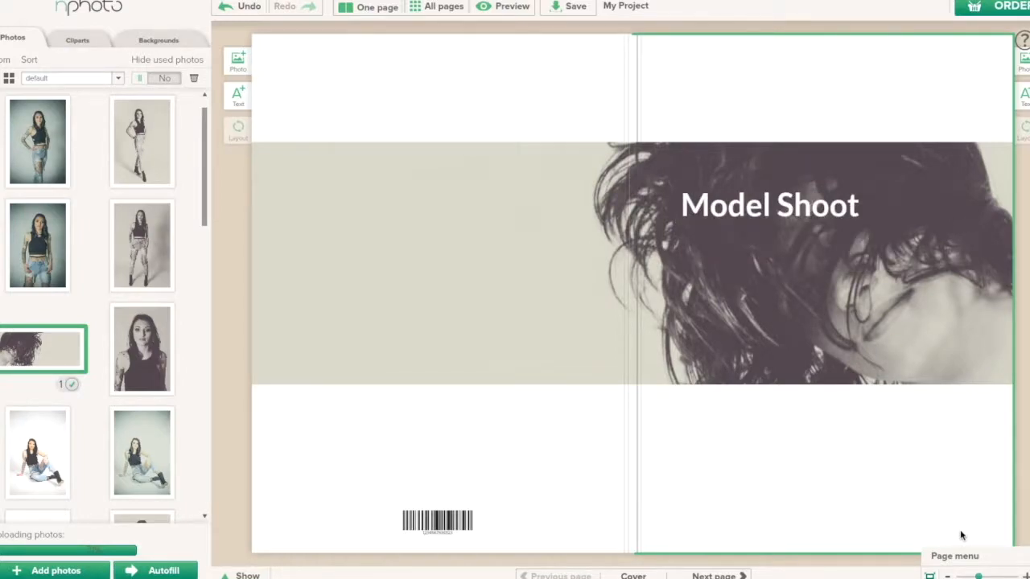
# - Add a second front cover text with "by" above the photographer's business name, and widen its box to keep the name on one line
pyautogui.click(1024, 96)
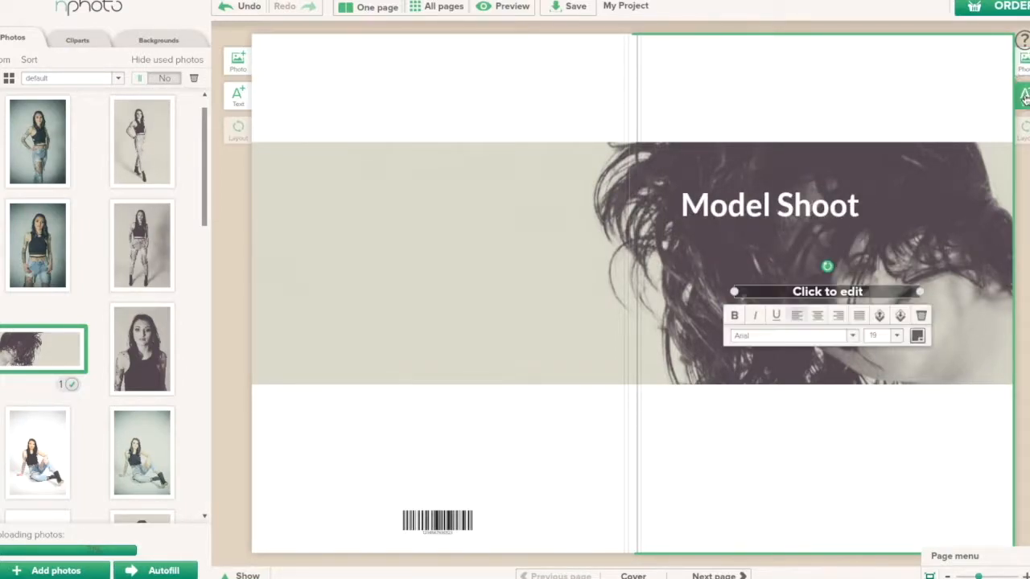
pyautogui.click(871, 294)
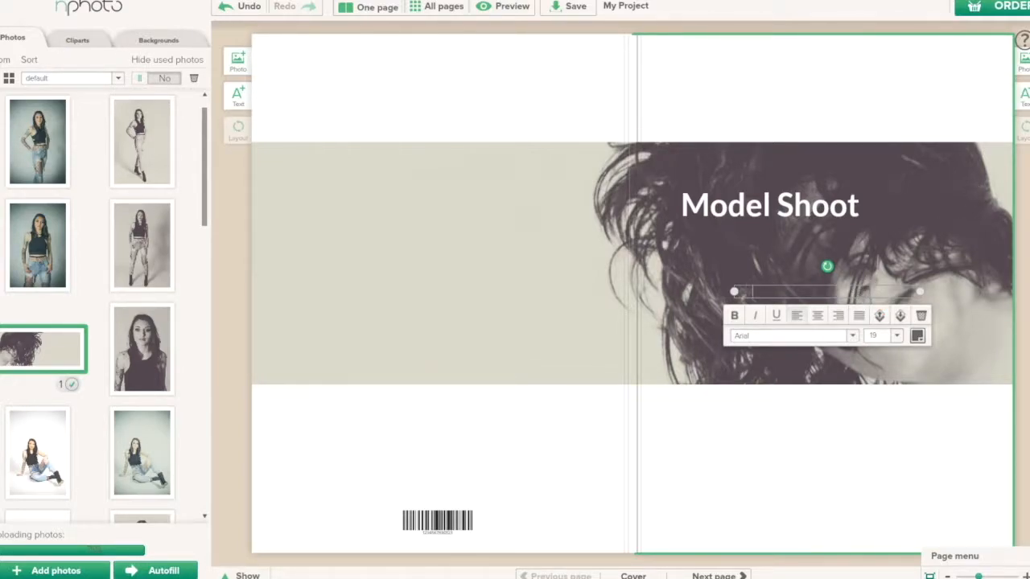
pyautogui.press('Return')
pyautogui.write('Paul')
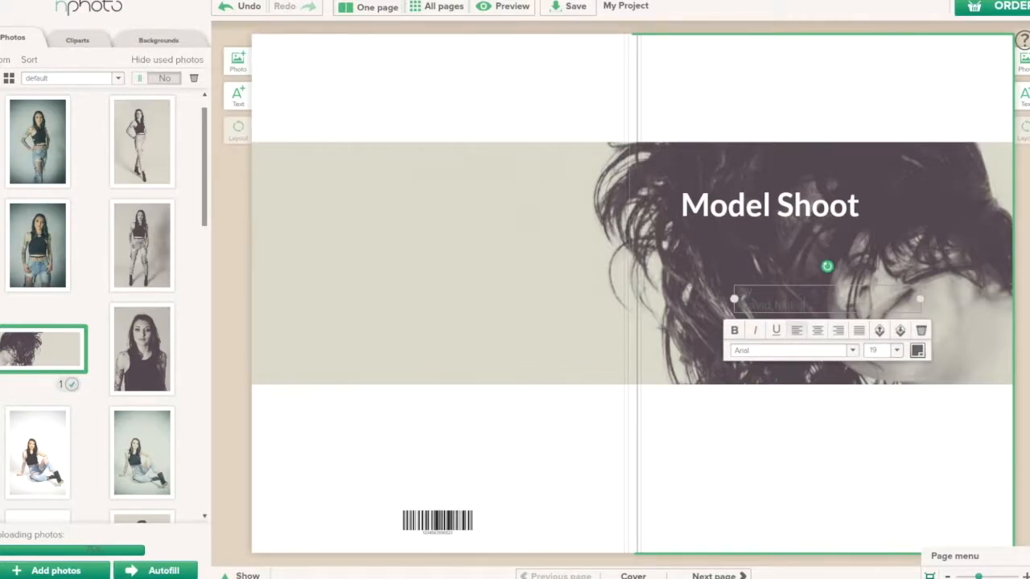
pyautogui.write('otog')
pyautogui.write('i')
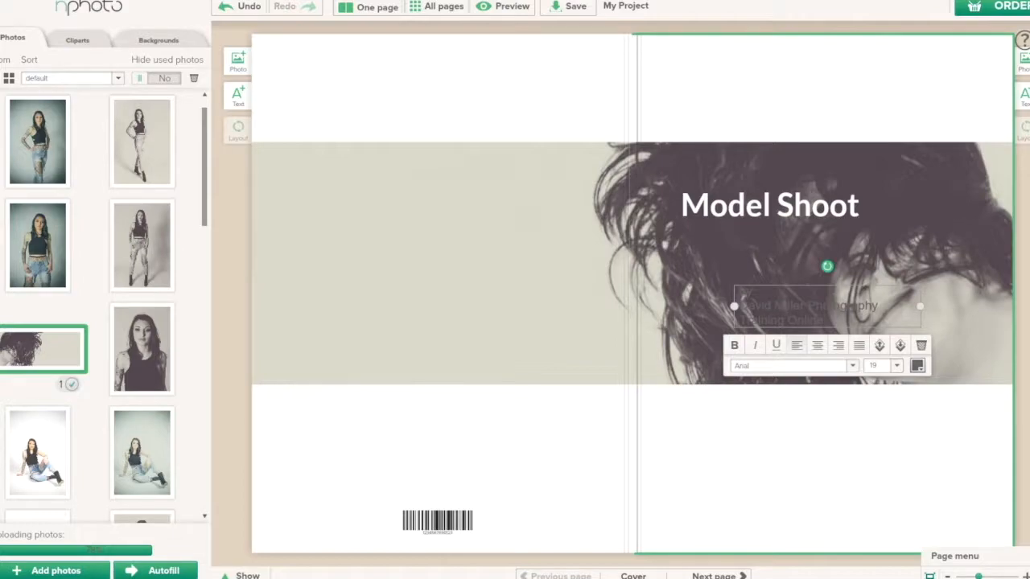
pyautogui.moveTo(919, 307); pyautogui.dragTo(989, 316)
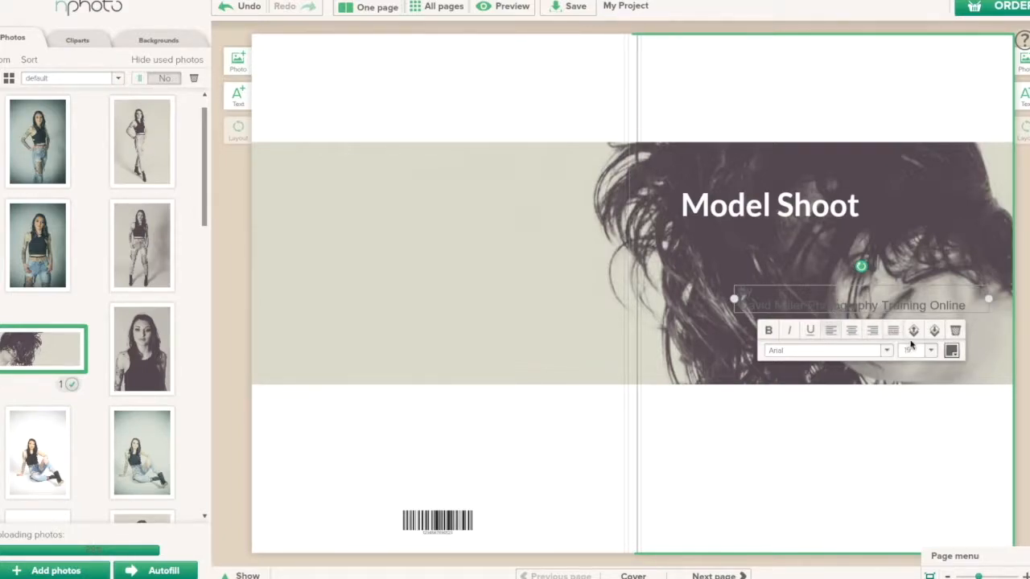
# - Keep the whole byline text in Arial and colour it white
pyautogui.moveTo(965, 304); pyautogui.dragTo(692, 279)
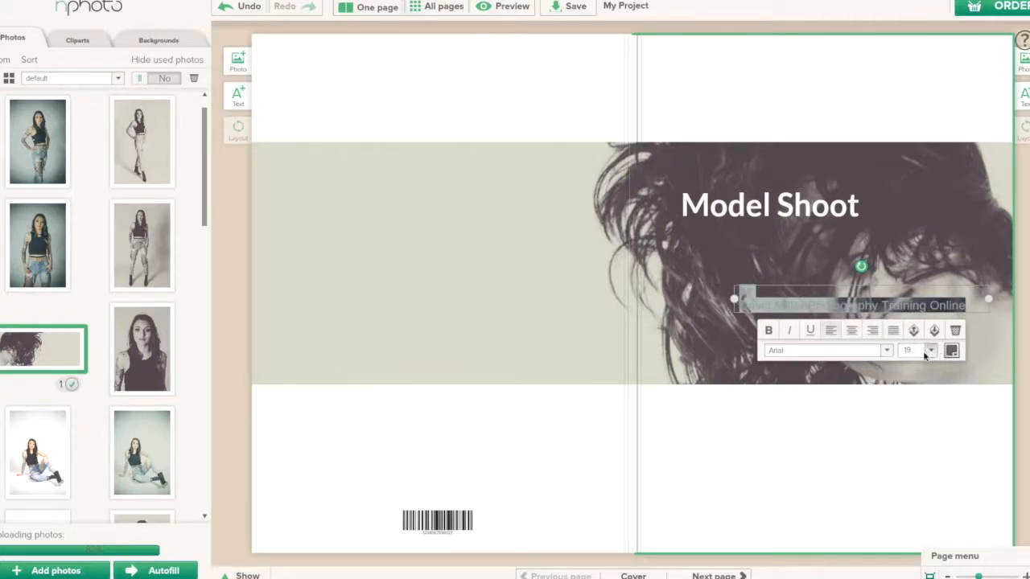
pyautogui.click(887, 351)
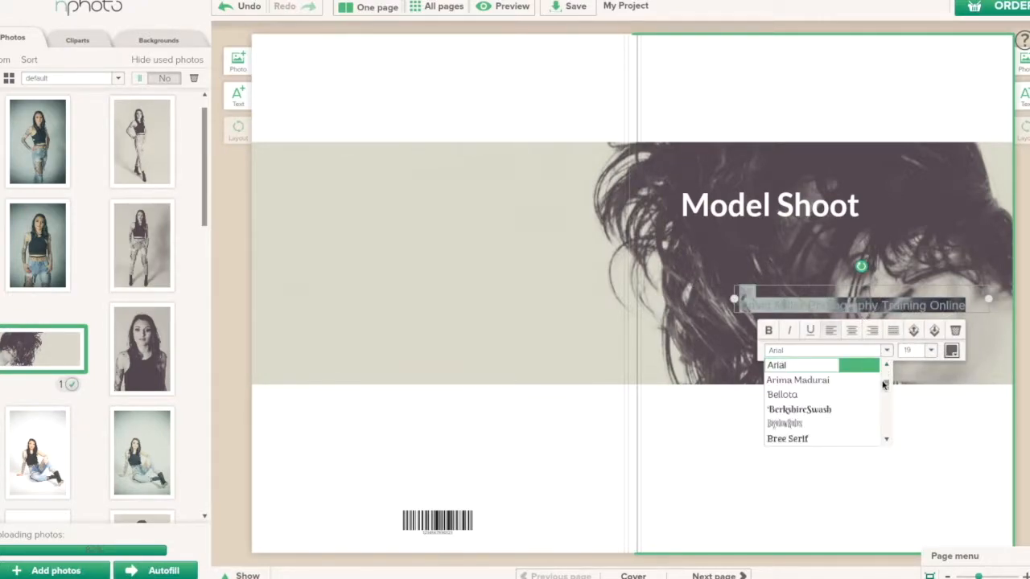
pyautogui.click(777, 364)
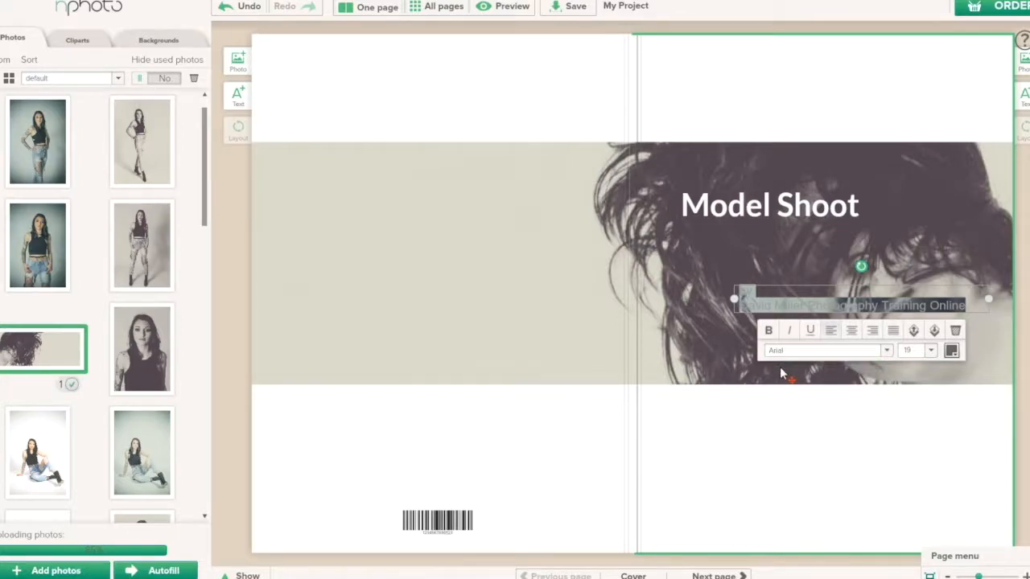
pyautogui.click(952, 351)
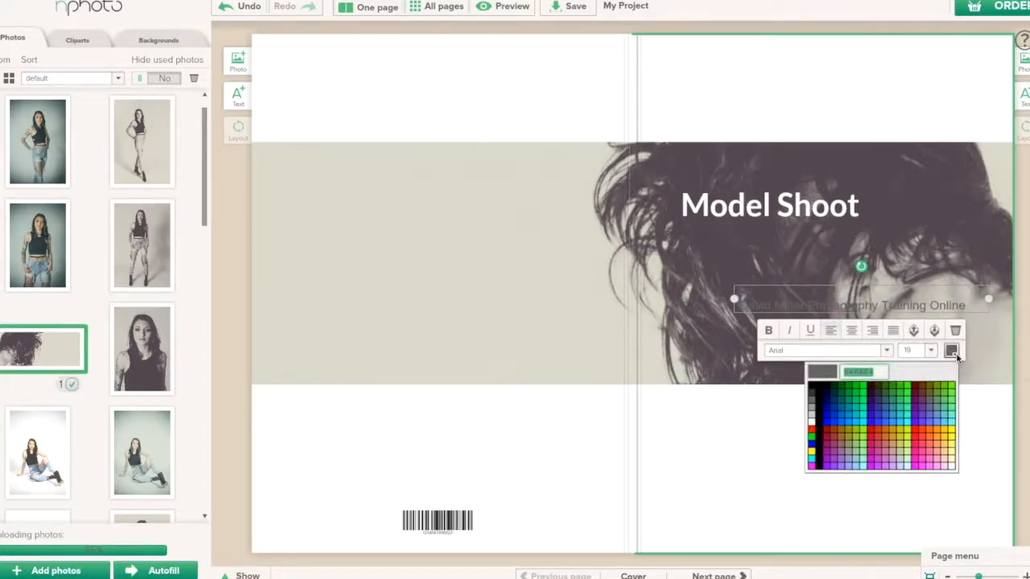
pyautogui.click(811, 422)
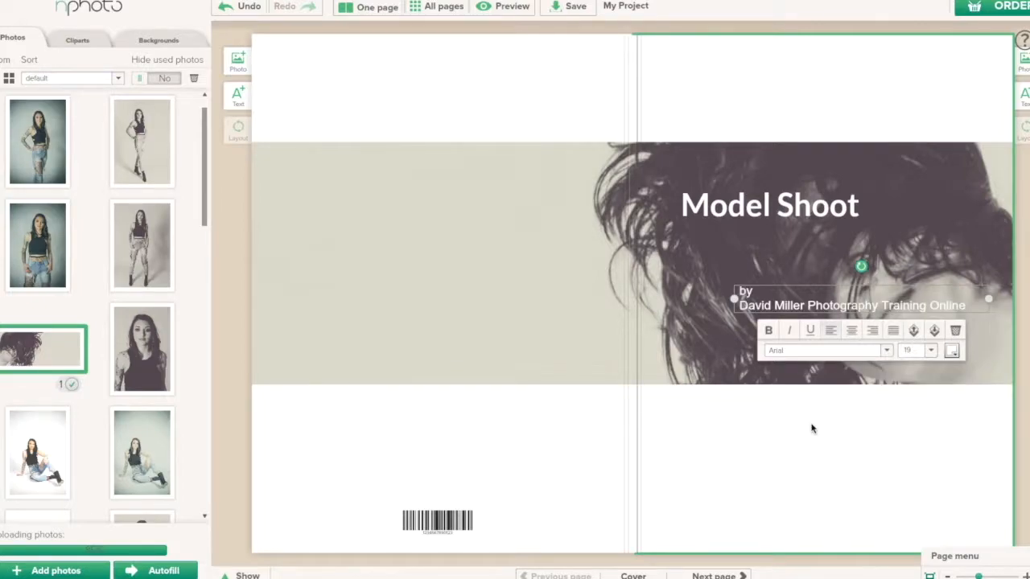
# - Set the byline's text size to 14
pyautogui.click(931, 352)
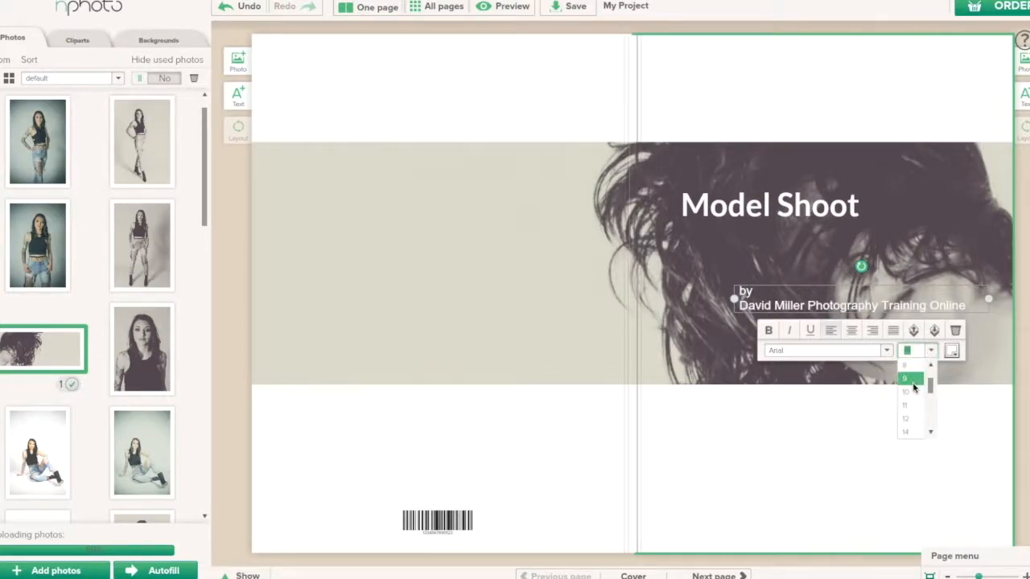
pyautogui.click(909, 431)
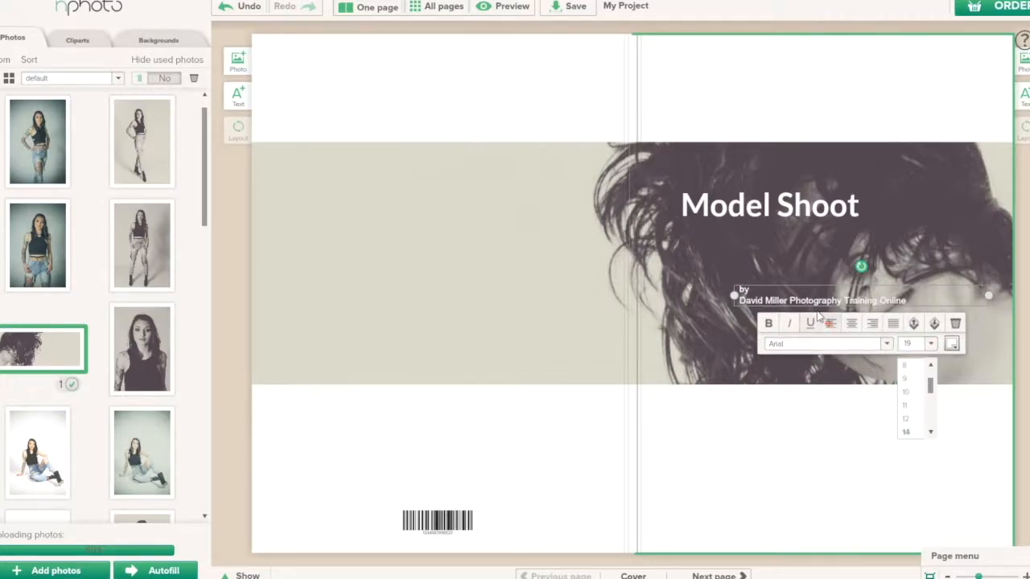
pyautogui.click(790, 268)
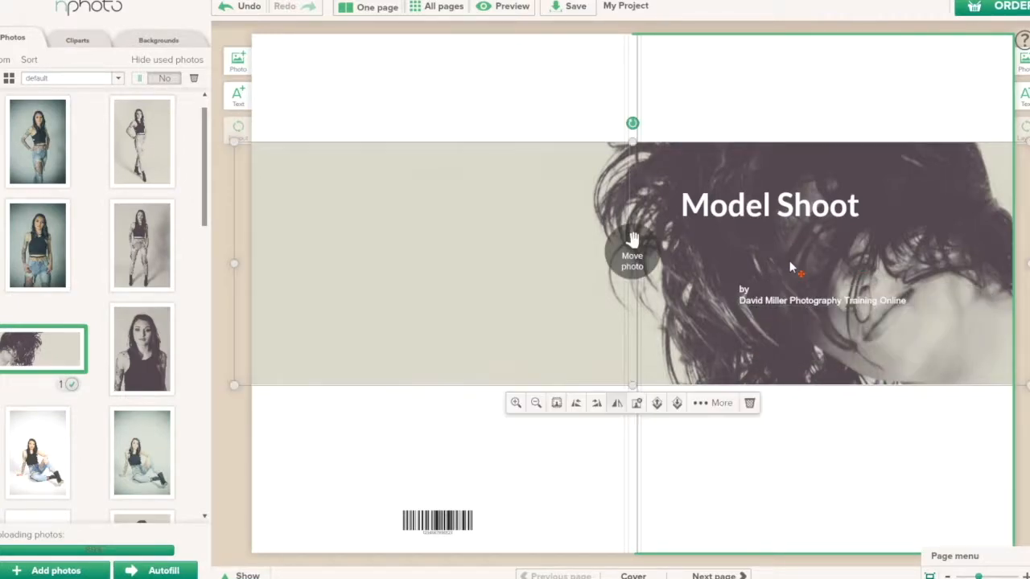
# - Place the byline directly beneath the "Model Shoot" title, right-align its text and line it up with the title's right edge
pyautogui.click(790, 301)
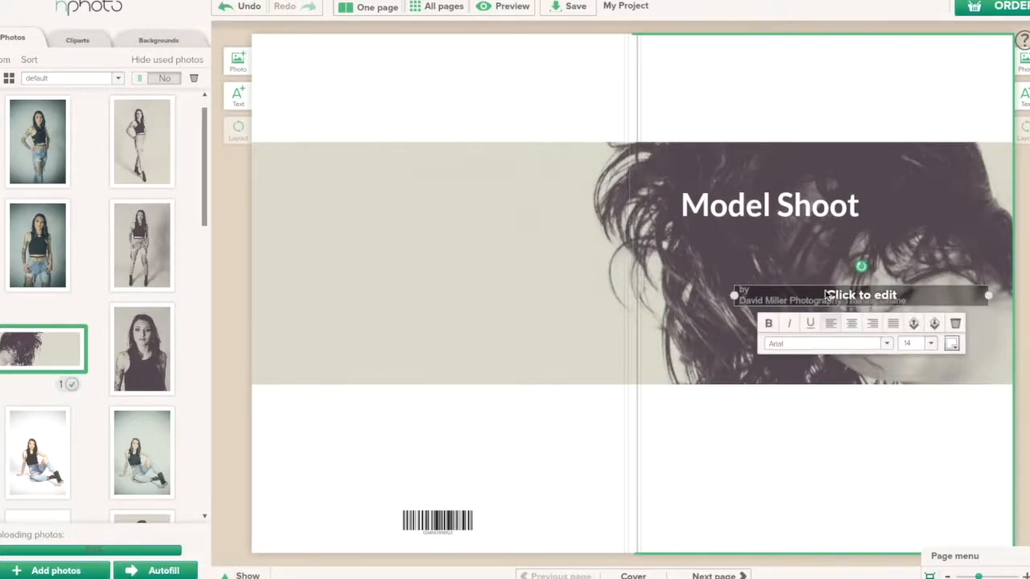
pyautogui.moveTo(769, 300); pyautogui.dragTo(751, 241)
pyautogui.click(818, 262)
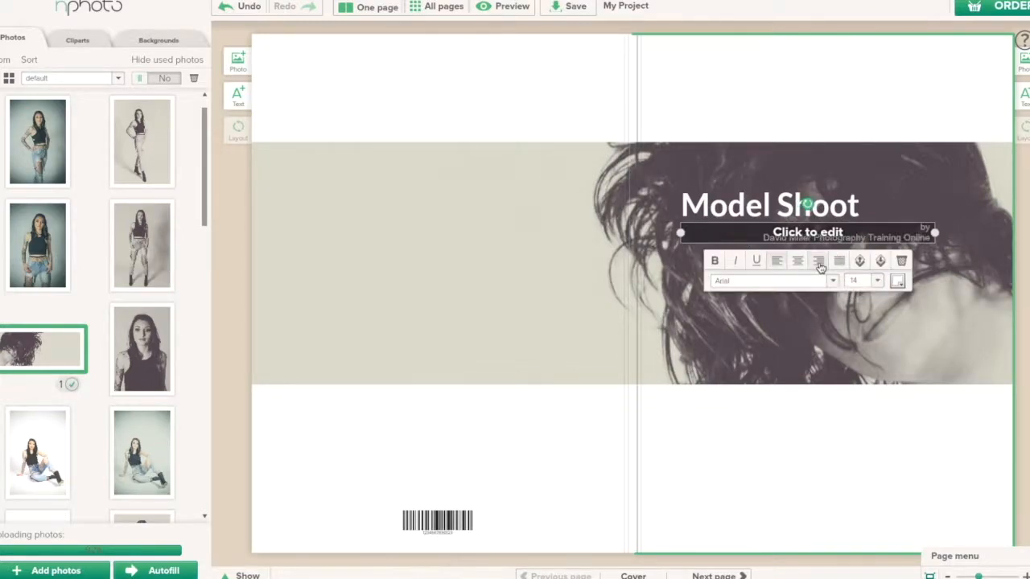
pyautogui.moveTo(905, 238); pyautogui.dragTo(830, 245)
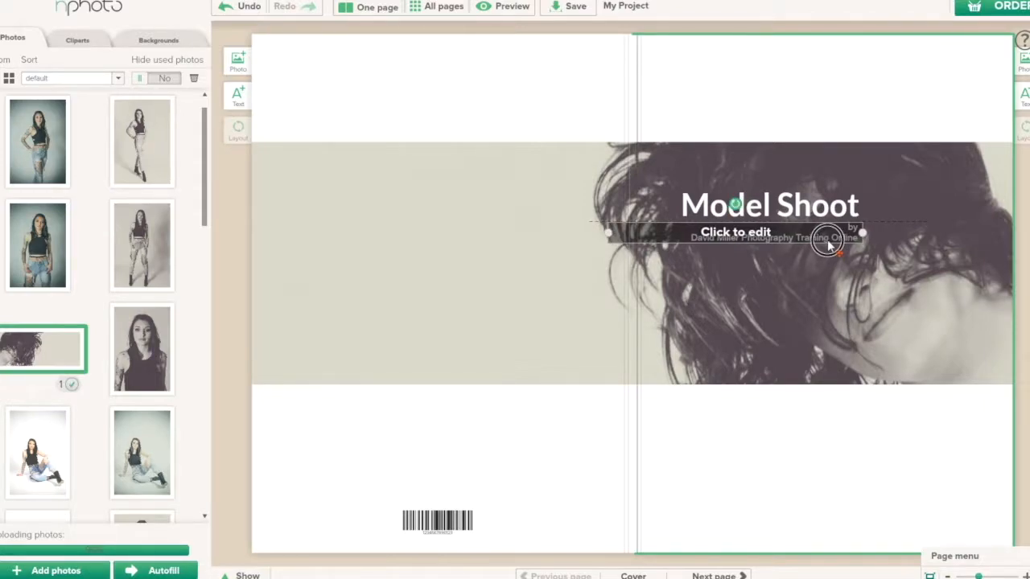
pyautogui.moveTo(830, 246); pyautogui.dragTo(830, 245)
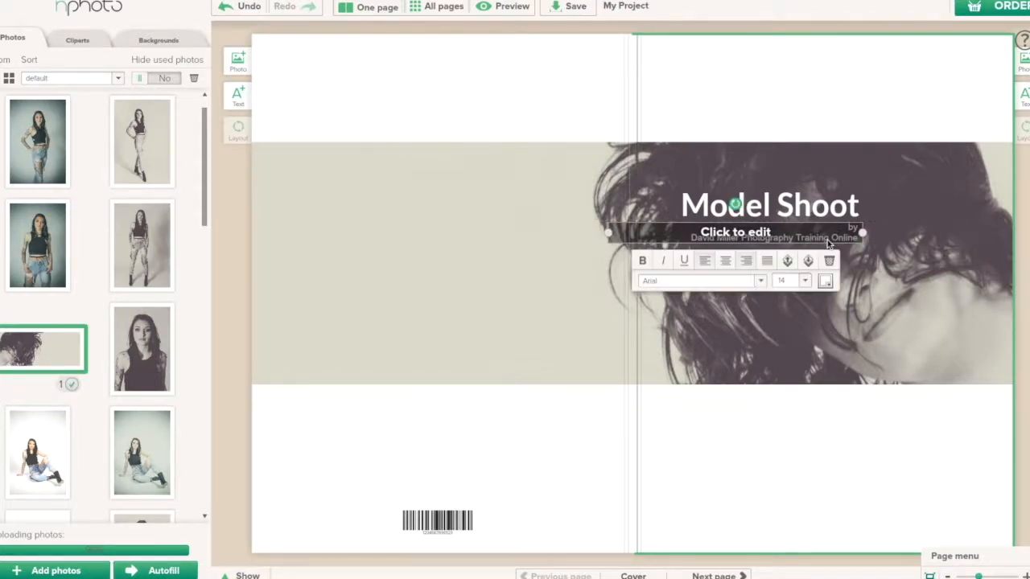
pyautogui.click(871, 359)
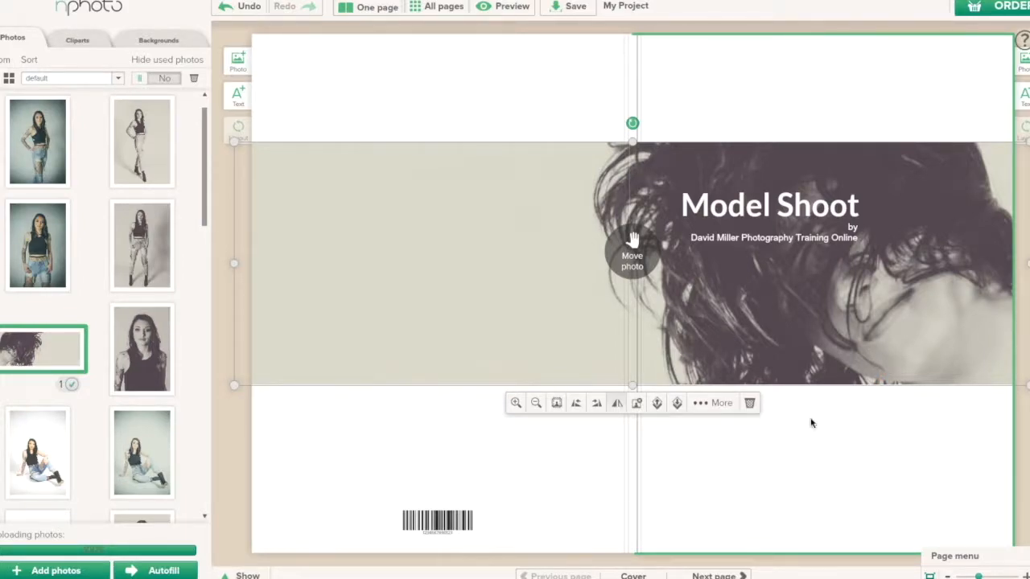
# - Advance from the cover to page 1 of the book
pyautogui.moveTo(38, 355)
pyautogui.click(714, 576)
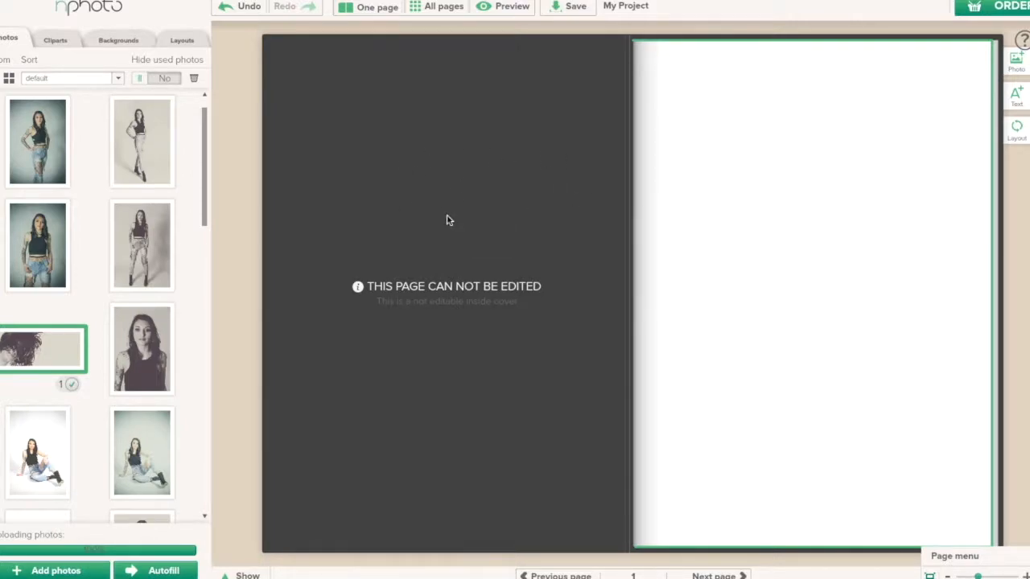
# - Try filling page 1 by placing the first standing colour photo and enlarging it by hand, and remove it again
pyautogui.moveTo(56, 124); pyautogui.dragTo(787, 132)
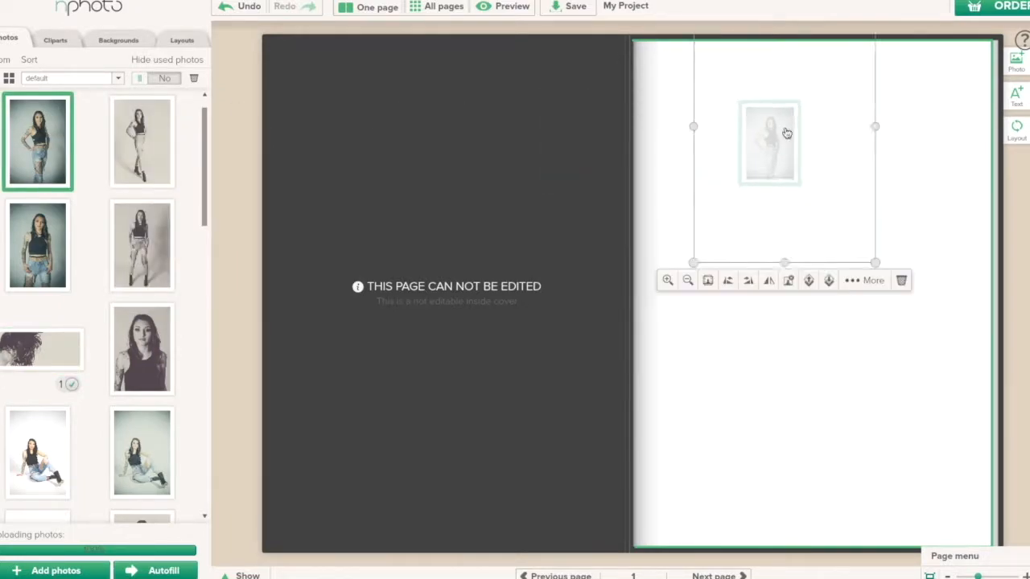
pyautogui.moveTo(711, 154); pyautogui.dragTo(656, 207)
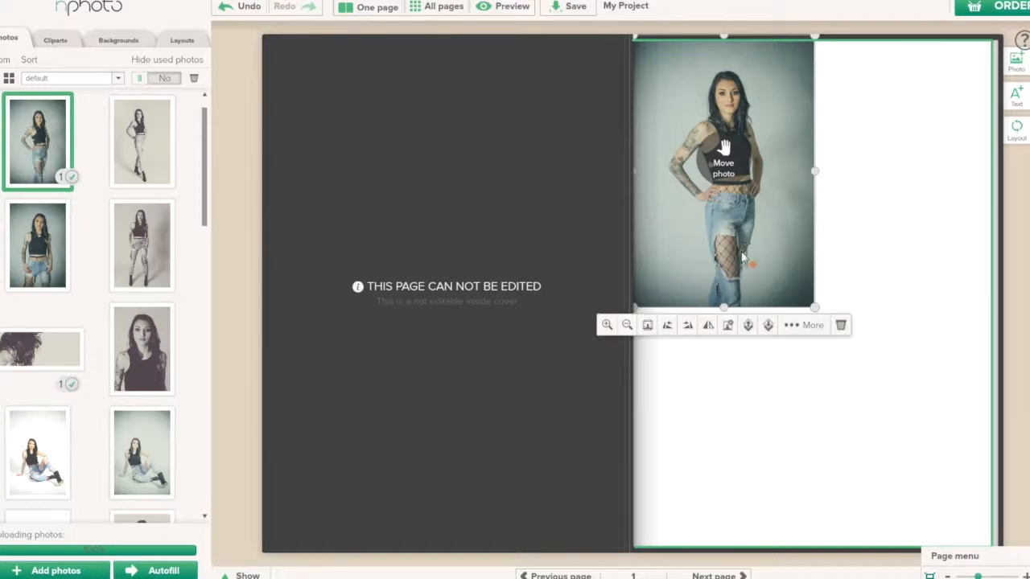
pyautogui.moveTo(811, 309); pyautogui.dragTo(996, 490)
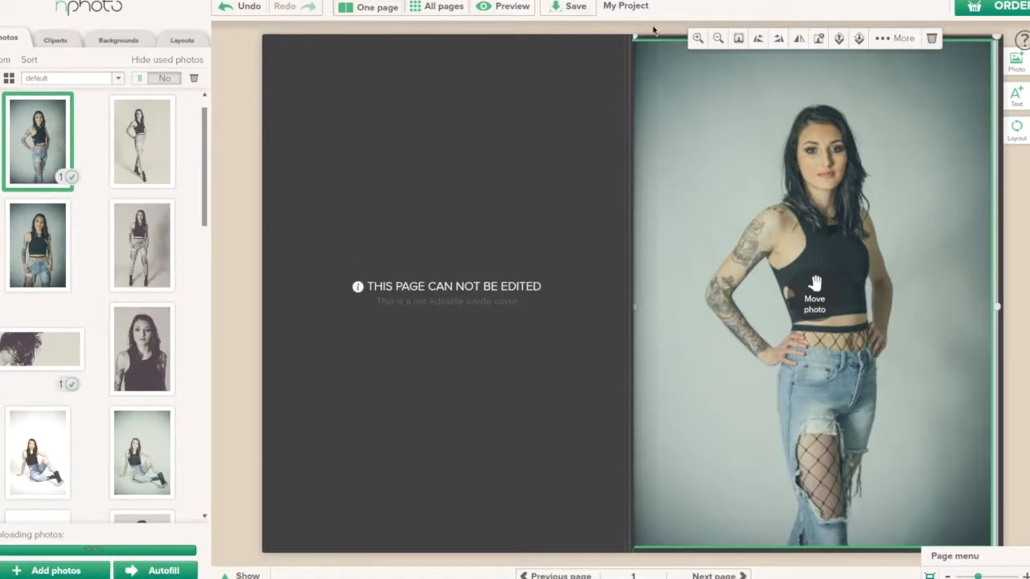
pyautogui.click(932, 38)
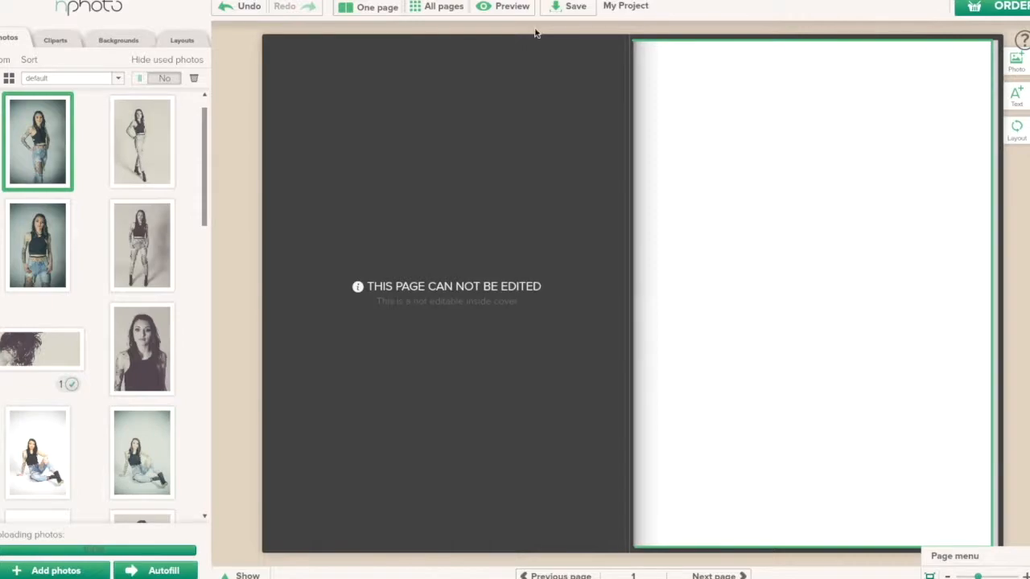
# - Apply the full-page single-photo layout to page 1 and fill it with IMG_8197.jpg
pyautogui.moveTo(40, 158)
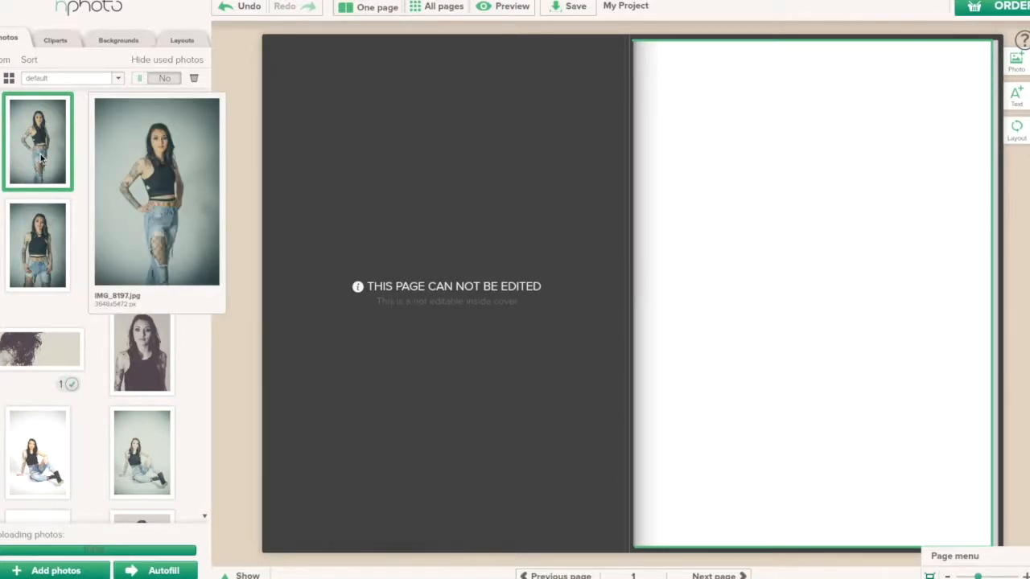
pyautogui.click(183, 42)
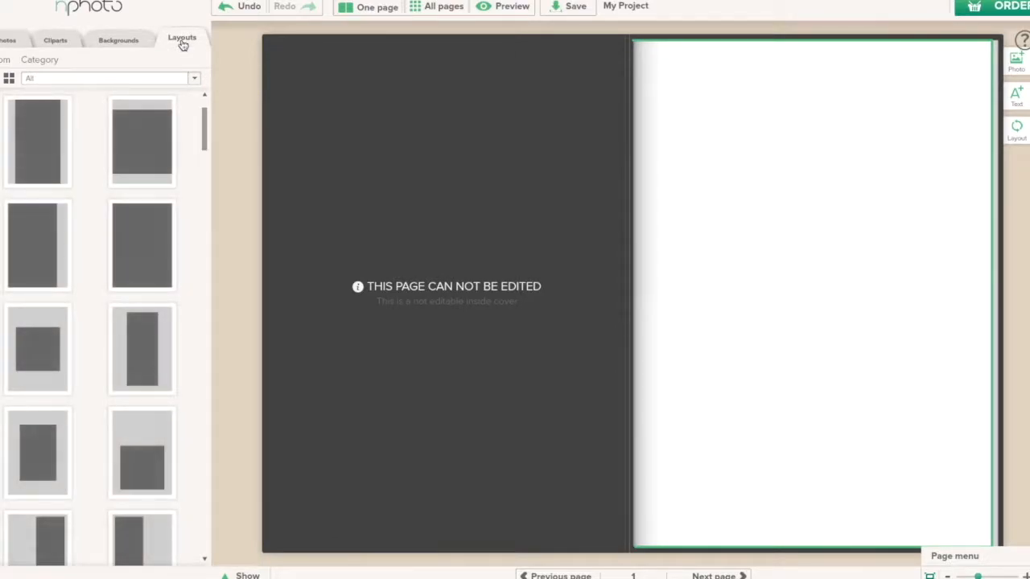
pyautogui.moveTo(39, 256)
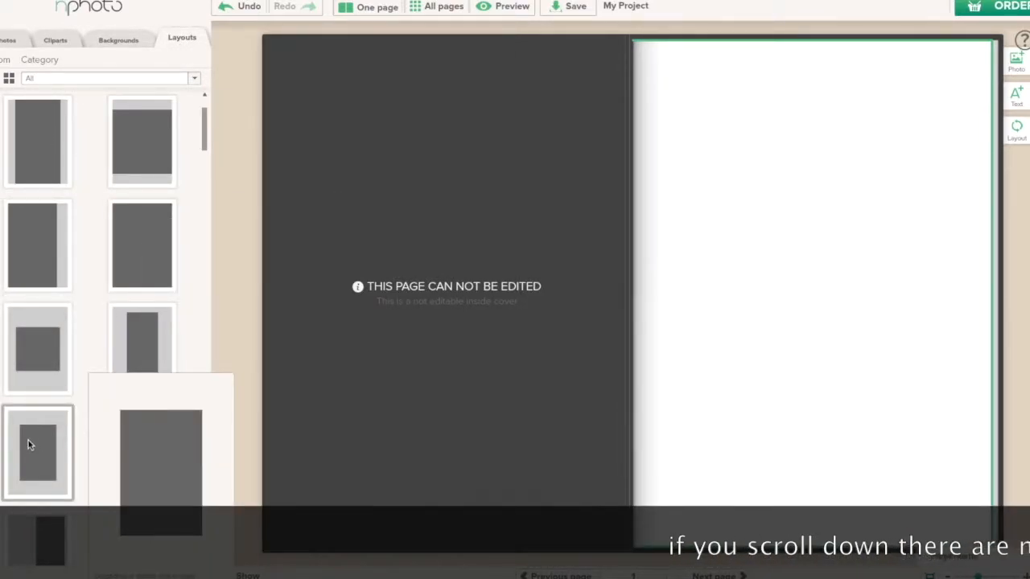
pyautogui.moveTo(148, 255)
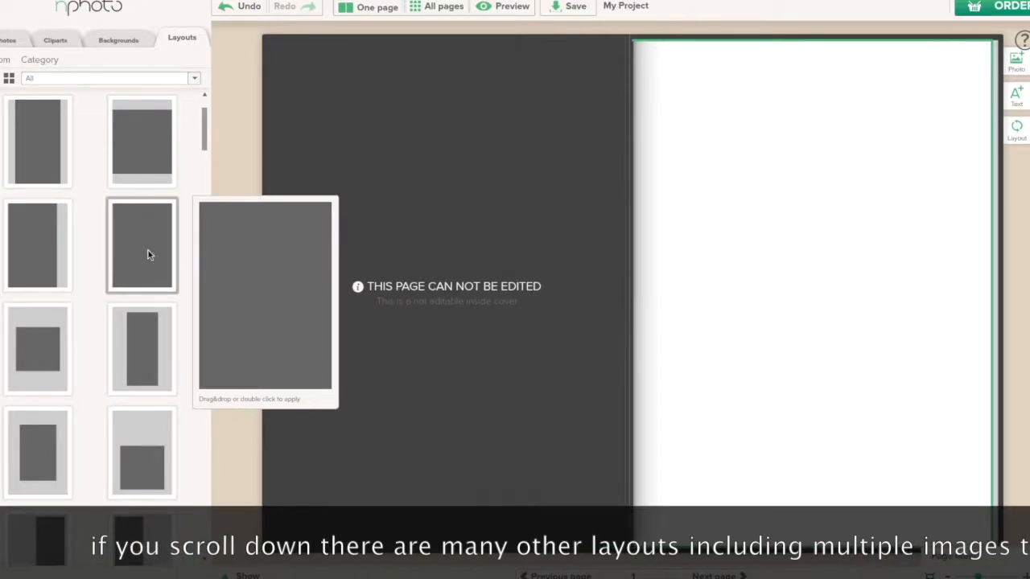
pyautogui.doubleClick(148, 255)
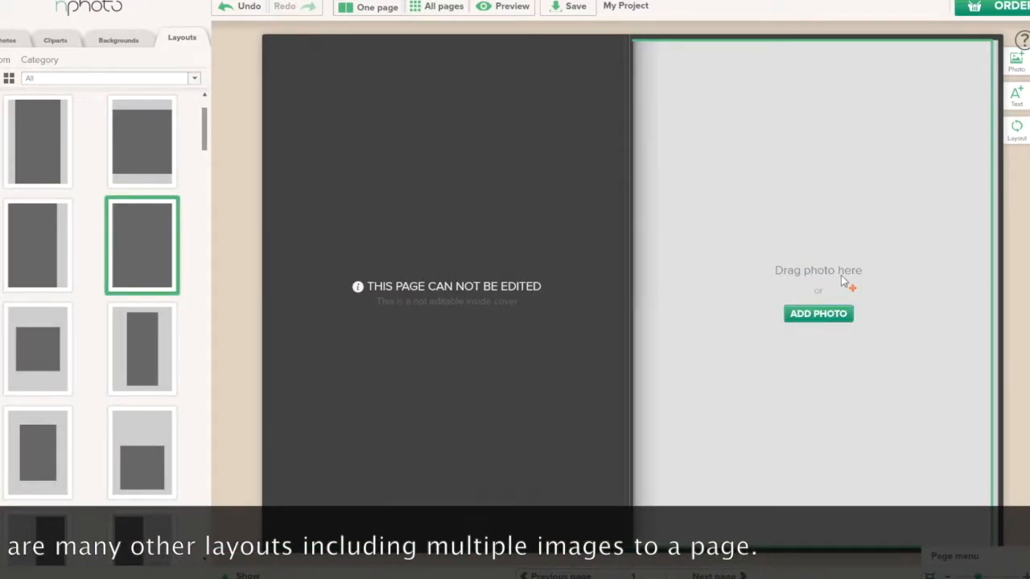
pyautogui.click(5, 40)
pyautogui.moveTo(72, 142); pyautogui.dragTo(786, 196)
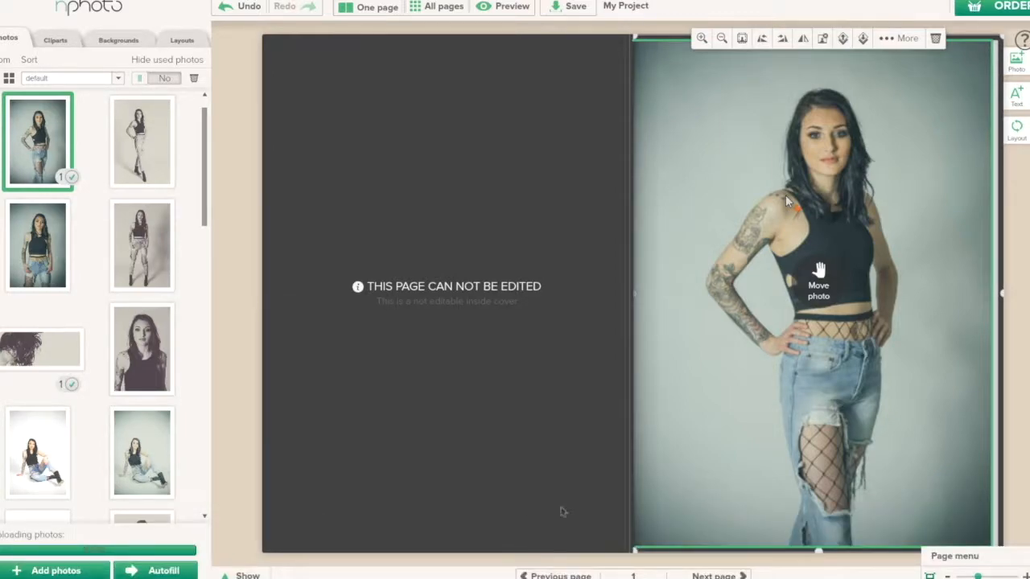
# - On the spread for pages 2-3, apply the full-page single-photo layout to both pages
pyautogui.click(715, 576)
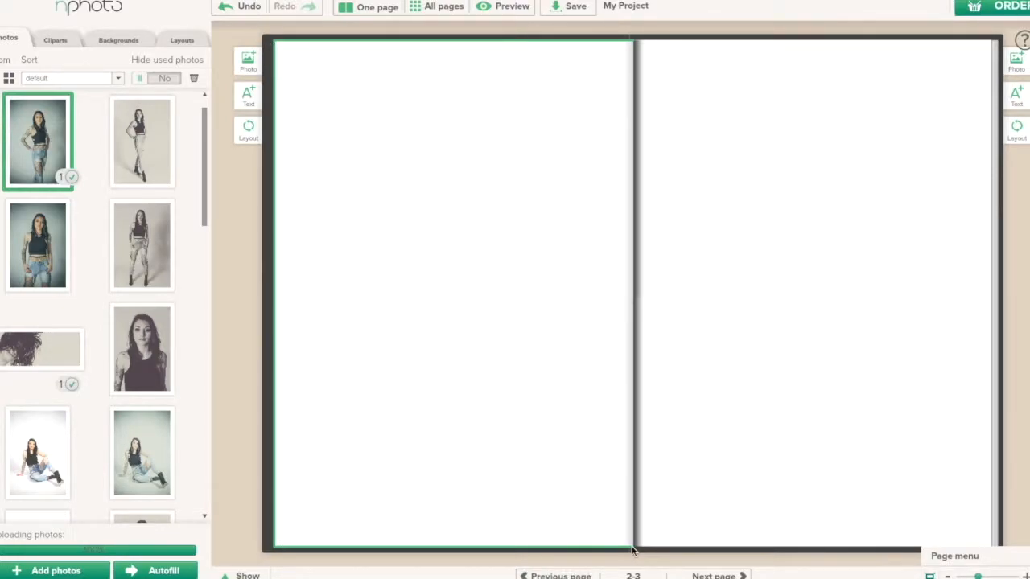
pyautogui.click(825, 396)
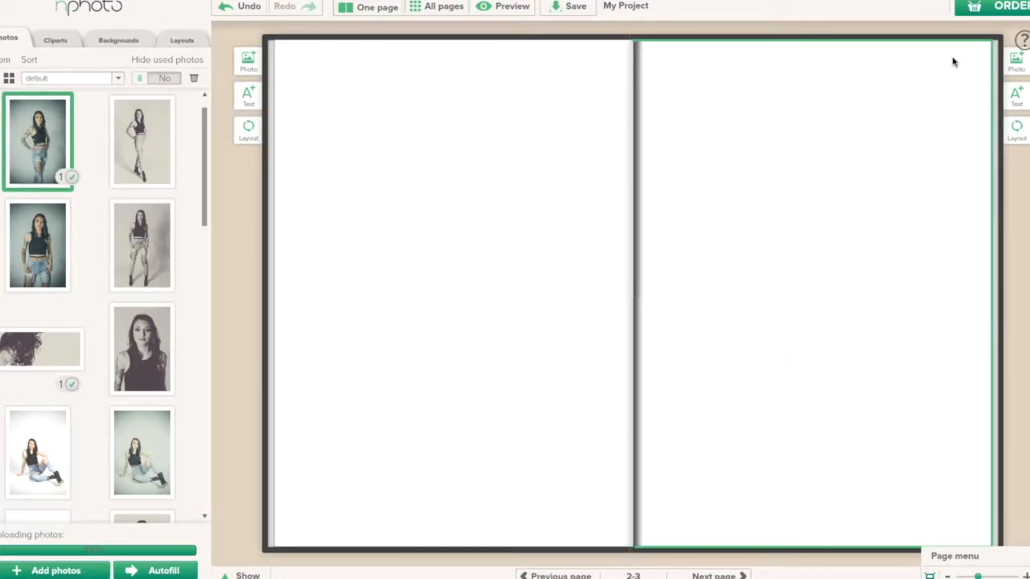
pyautogui.click(420, 235)
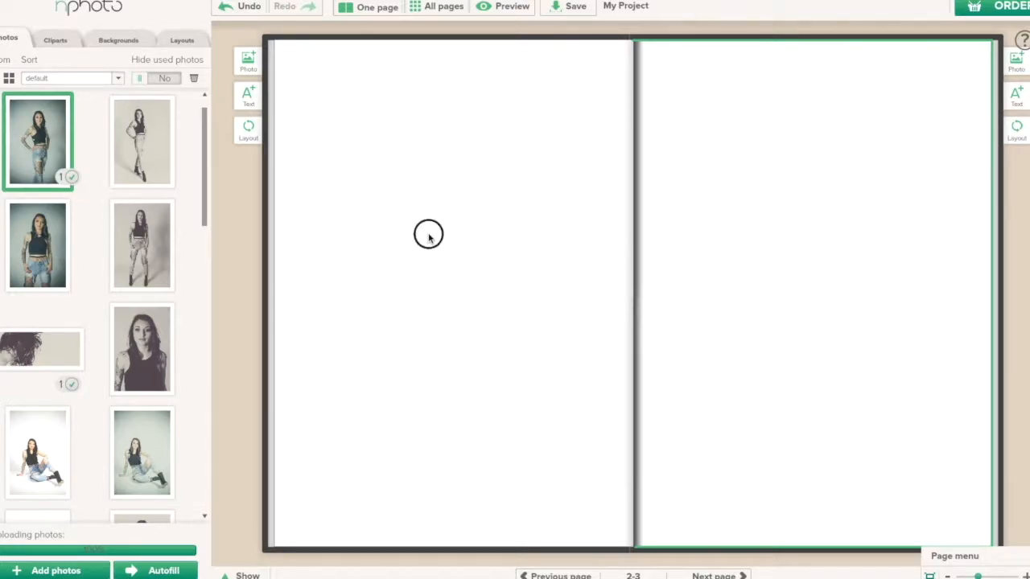
pyautogui.click(191, 38)
pyautogui.click(146, 248)
pyautogui.click(146, 246)
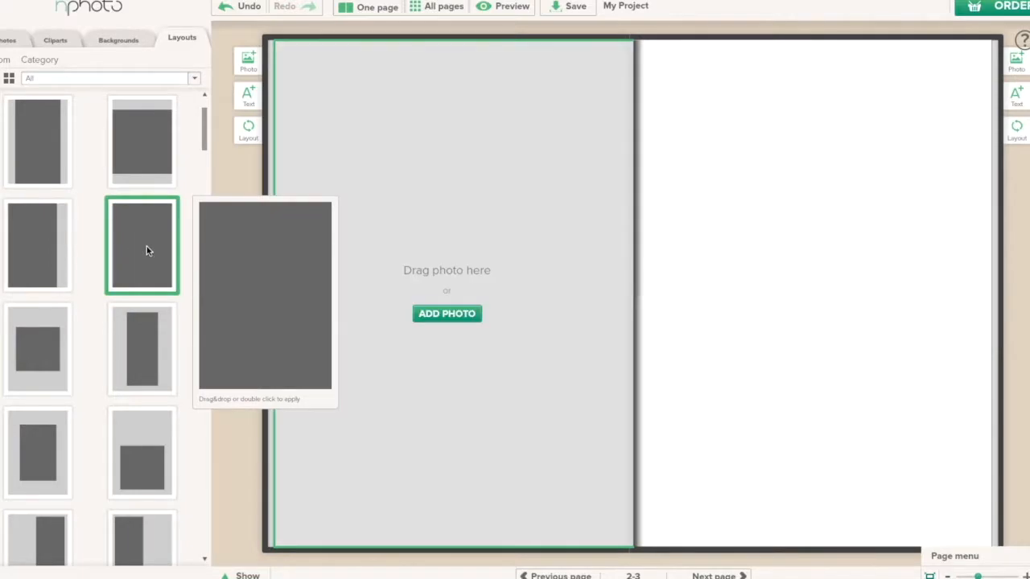
pyautogui.click(718, 223)
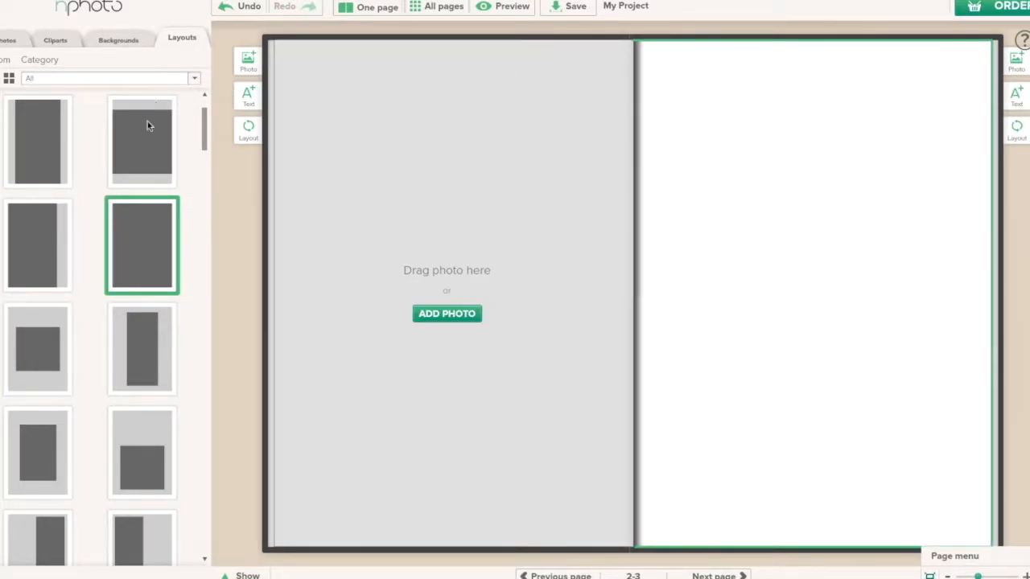
pyautogui.click(139, 221)
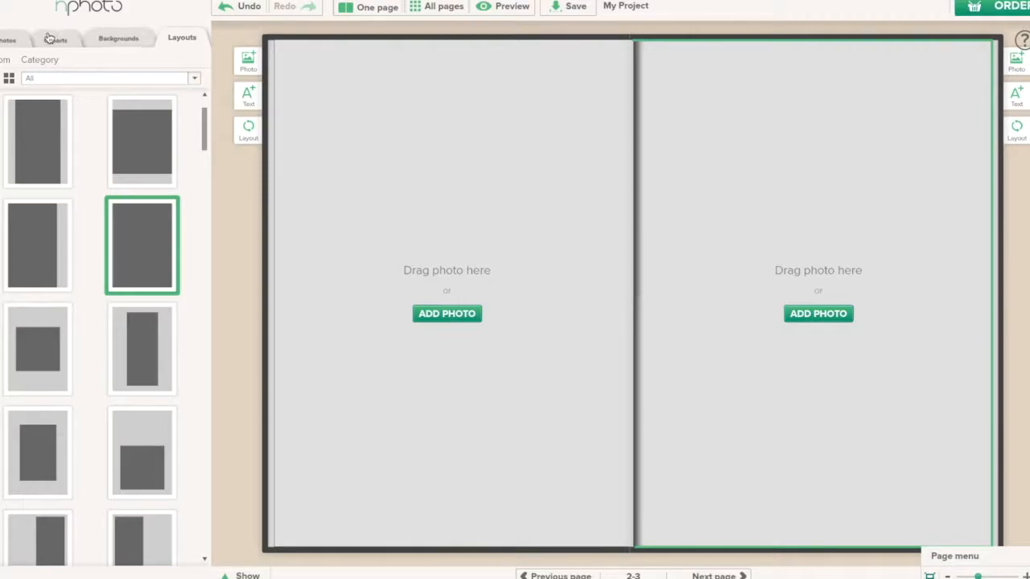
# - Fill page 2 with IMG_8201.jpg and page 3 with the monochrome standing photo with crossed legs and a hand on the hip
pyautogui.click(9, 38)
pyautogui.moveTo(124, 281)
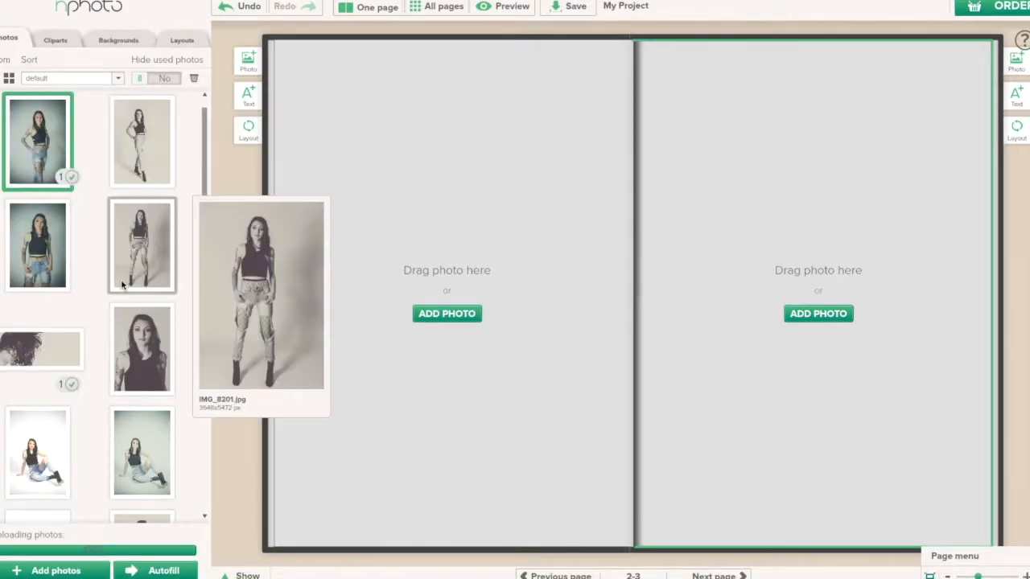
pyautogui.moveTo(133, 138)
pyautogui.moveTo(141, 245); pyautogui.dragTo(427, 225)
pyautogui.moveTo(143, 138); pyautogui.dragTo(759, 211)
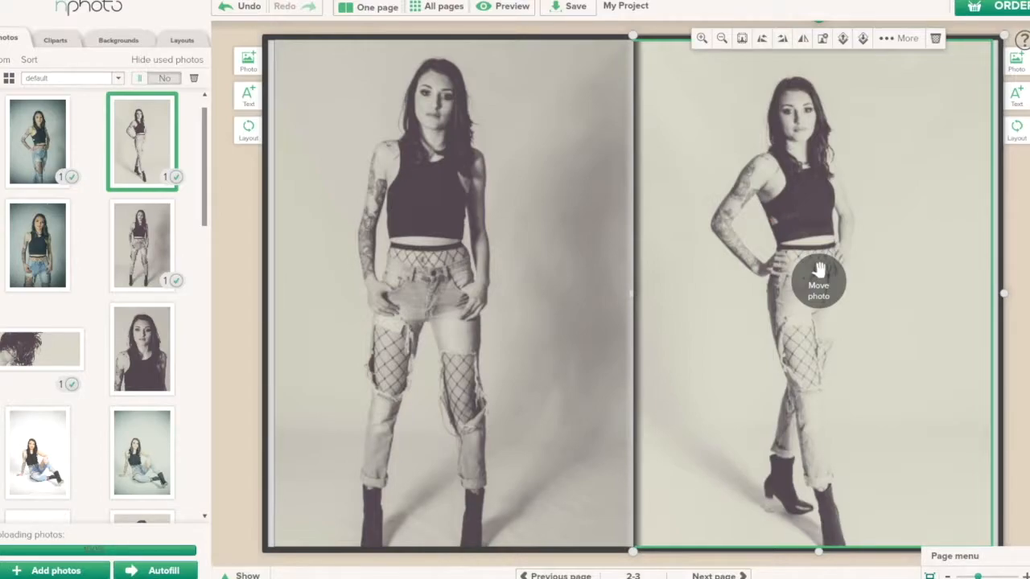
# - Give pages 4-5 full-page photo layouts, with the standing blue-grey background photo on page 4 and the seated pale green background photo on page 5
pyautogui.click(716, 576)
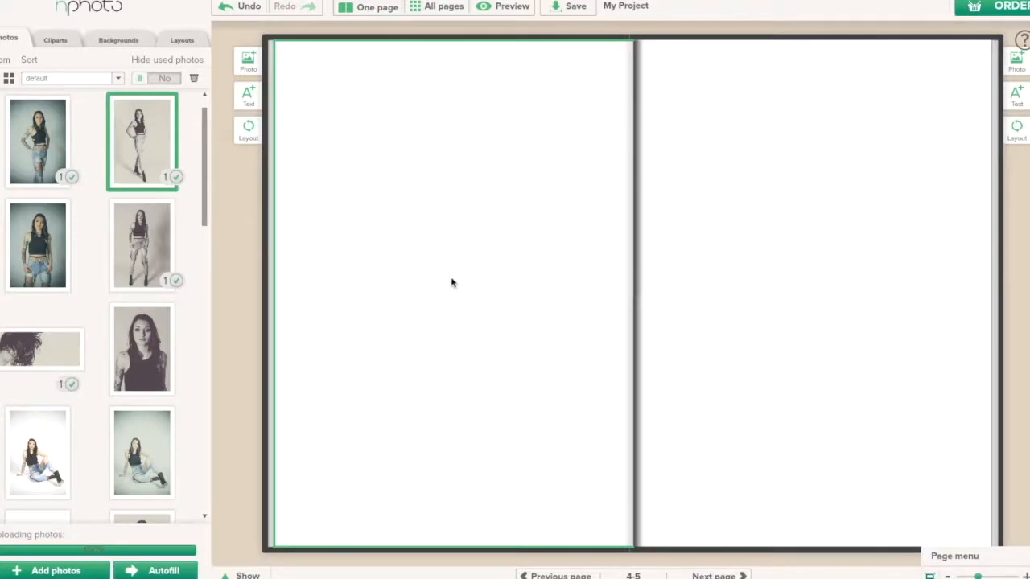
pyautogui.click(180, 42)
pyautogui.click(142, 229)
pyautogui.click(142, 229)
pyautogui.click(11, 38)
pyautogui.moveTo(37, 245); pyautogui.dragTo(492, 272)
pyautogui.moveTo(142, 453); pyautogui.dragTo(727, 398)
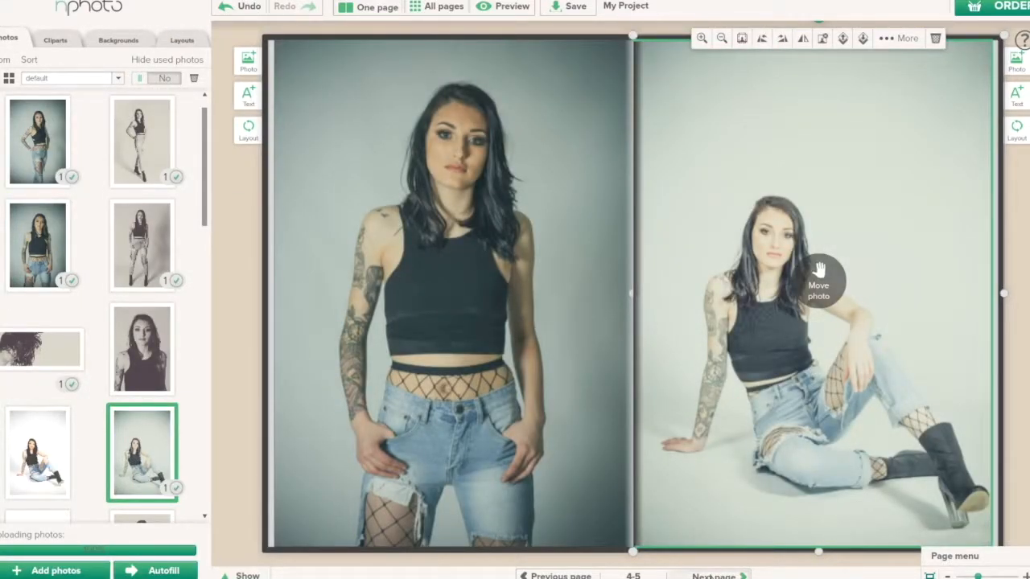
# - Give pages 6-7 full-page photo layouts, with IMG_8208.jpg on page 6 and the monochrome half-length portrait on page 7
pyautogui.click(715, 576)
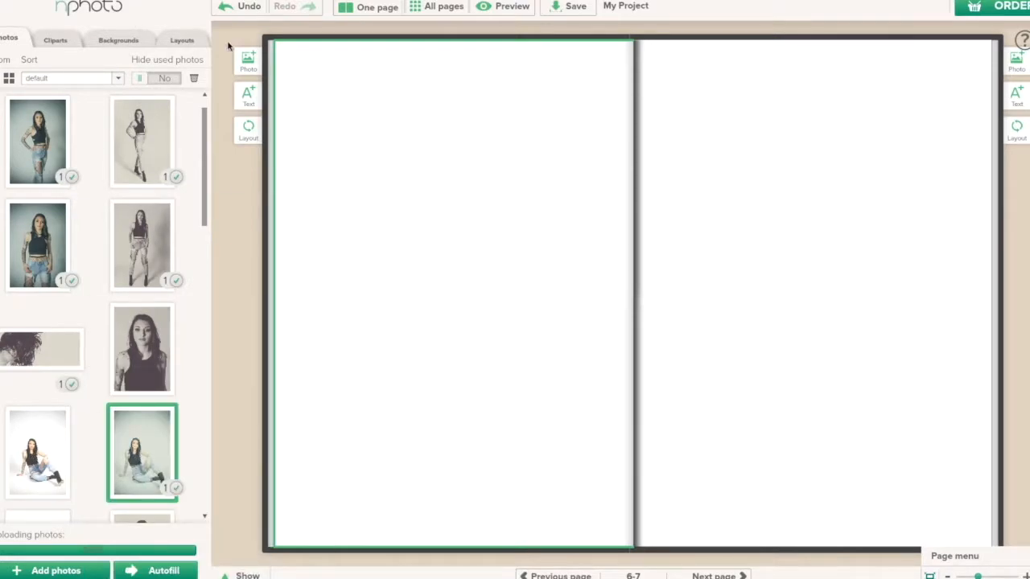
pyautogui.click(182, 39)
pyautogui.click(147, 245)
pyautogui.click(146, 245)
pyautogui.click(10, 37)
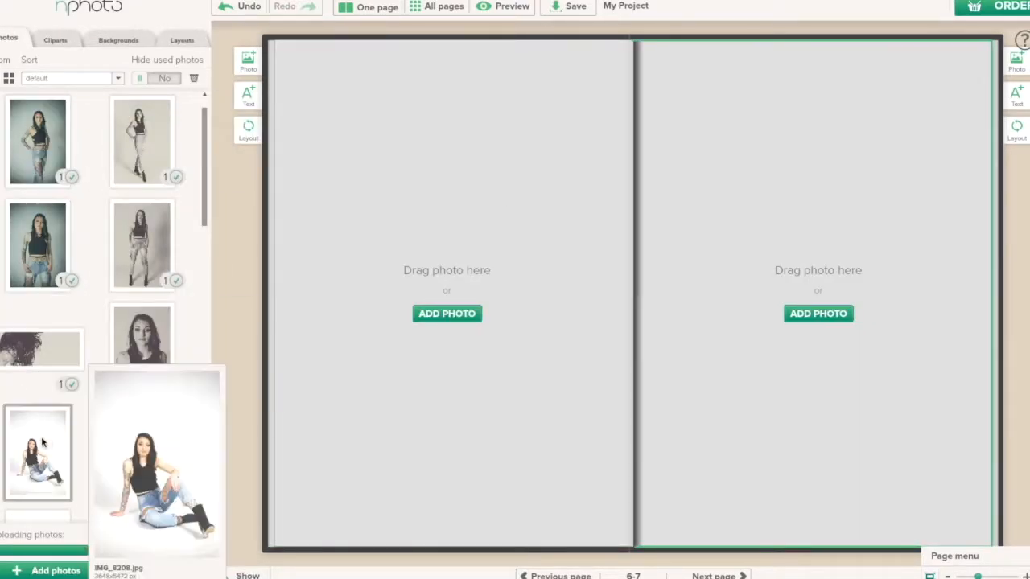
pyautogui.moveTo(42, 442); pyautogui.dragTo(418, 310)
pyautogui.moveTo(141, 342); pyautogui.dragTo(804, 301)
# - On the spread for pages 8-9, apply the full-page single-photo layout to both pages
pyautogui.click(708, 576)
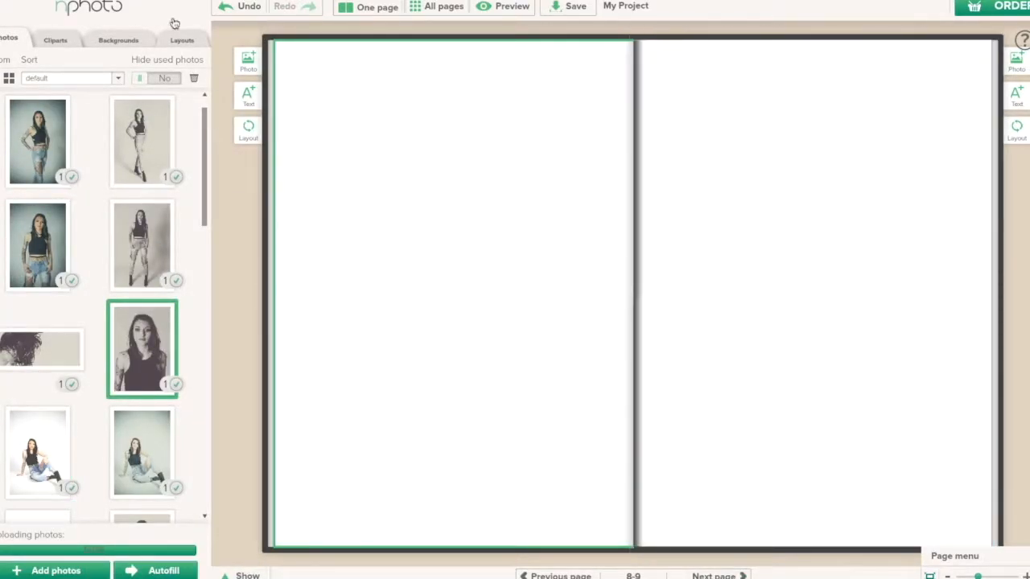
pyautogui.click(177, 44)
pyautogui.doubleClick(142, 241)
pyautogui.click(859, 259)
pyautogui.doubleClick(138, 233)
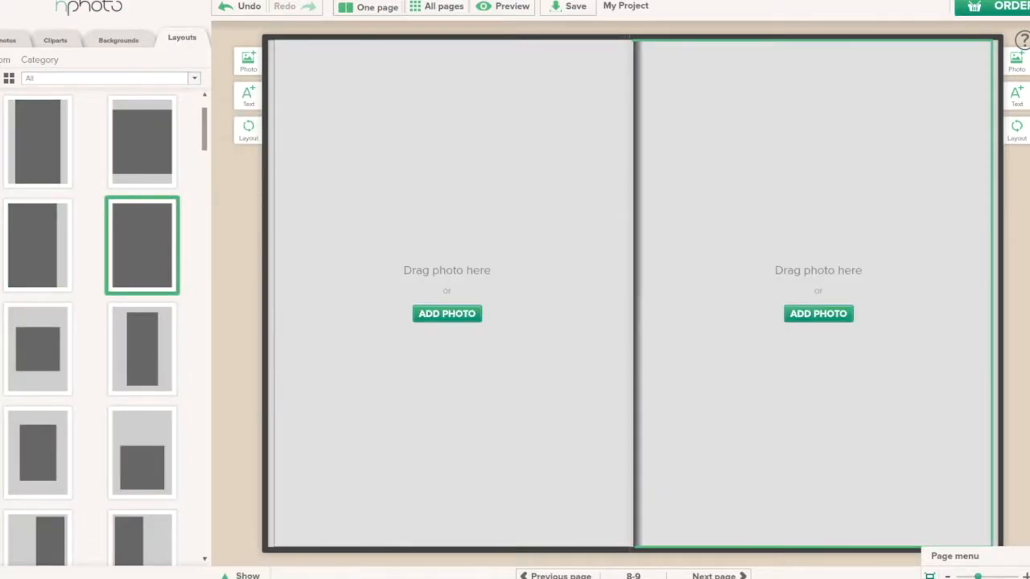
# - Fill page 8 with the colour cross-legged photo on white and page 9 with its monochrome counterpart, IMG_8212.jpg
pyautogui.click(233, 576)
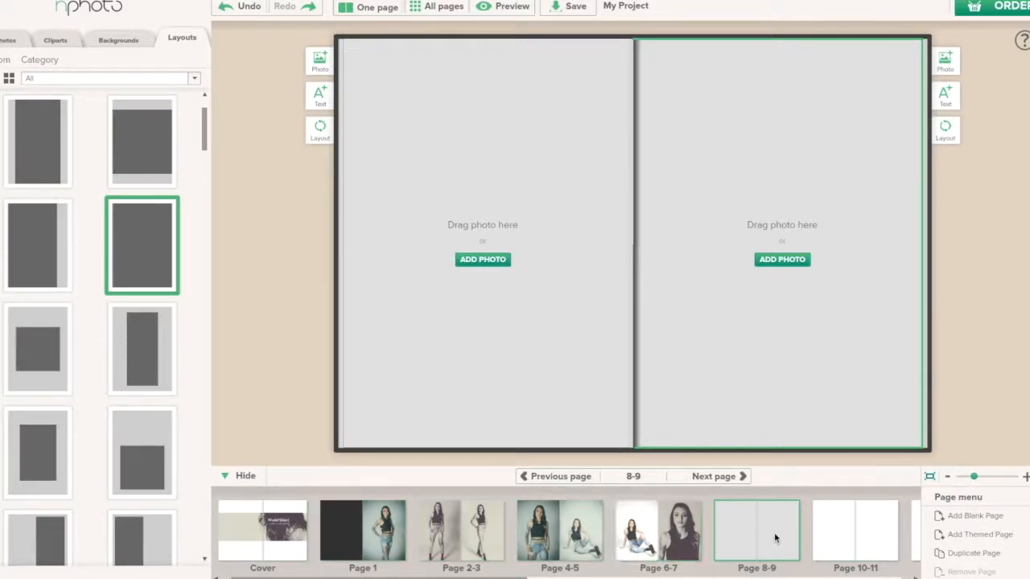
pyautogui.click(8, 42)
pyautogui.moveTo(205, 168); pyautogui.dragTo(204, 251)
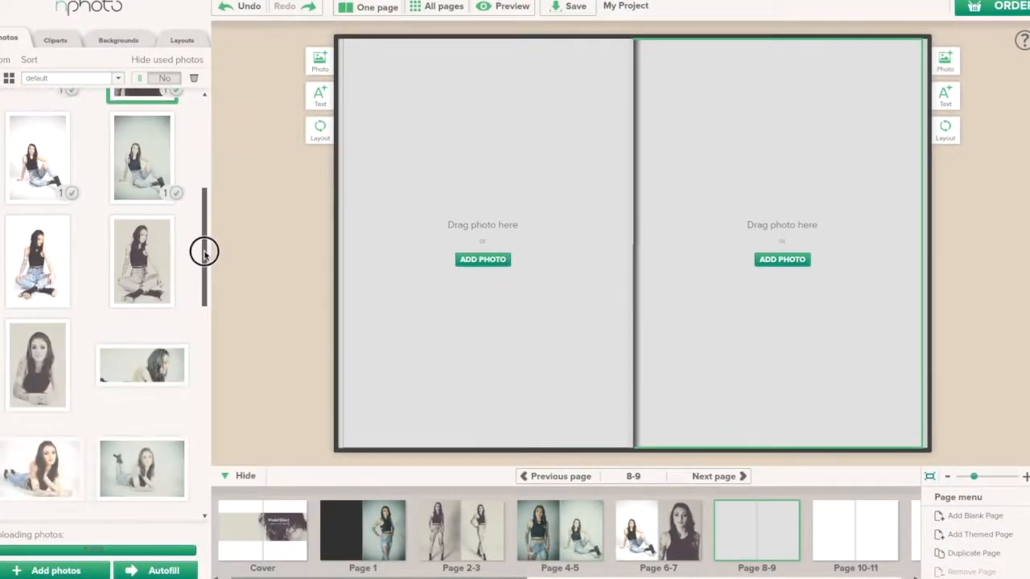
pyautogui.doubleClick(142, 250)
pyautogui.doubleClick(37, 251)
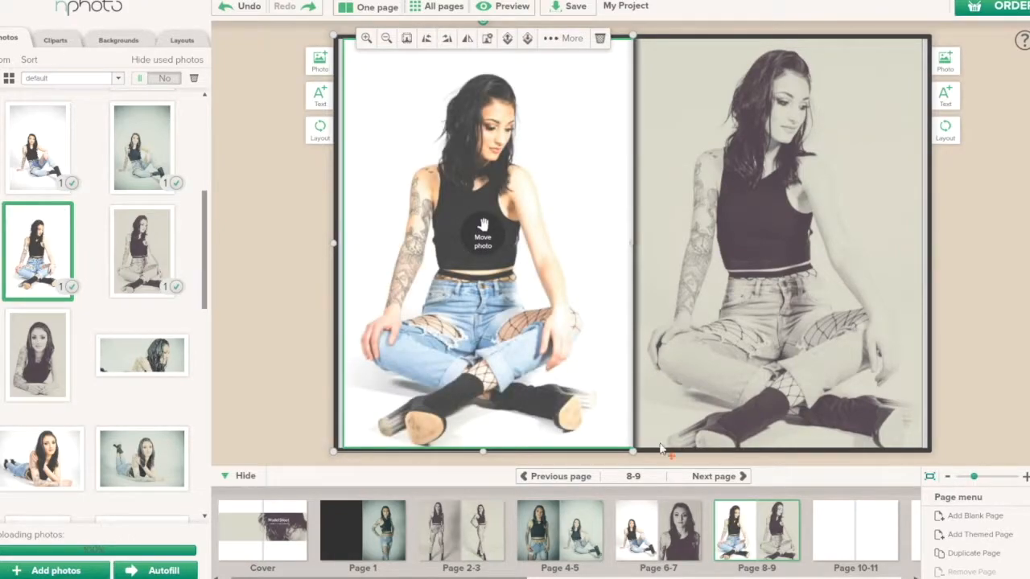
# - On the spread for pages 10-11, apply the centred square single-photo layout to both pages
pyautogui.click(713, 477)
pyautogui.moveTo(141, 459); pyautogui.dragTo(437, 298)
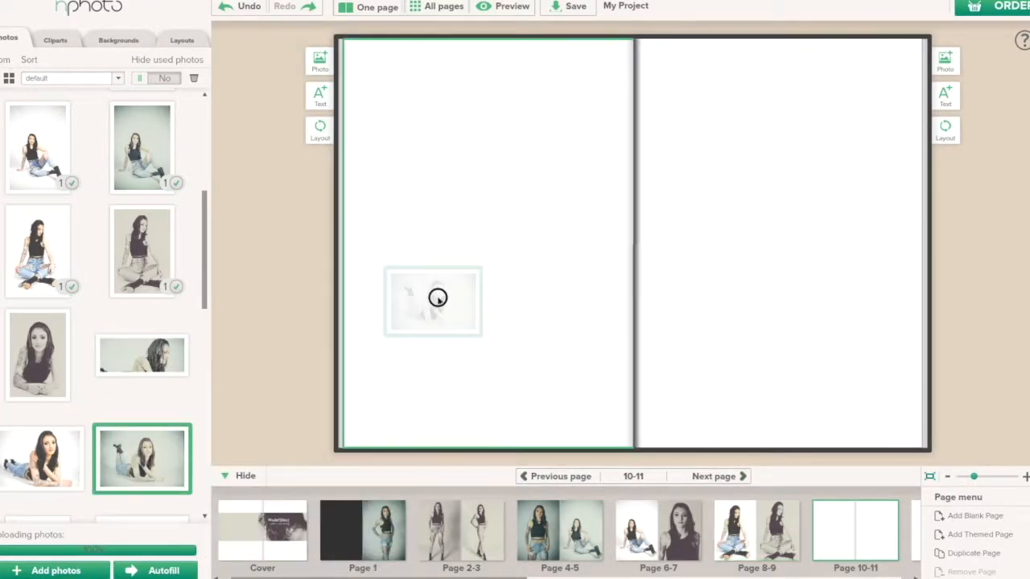
pyautogui.click(192, 39)
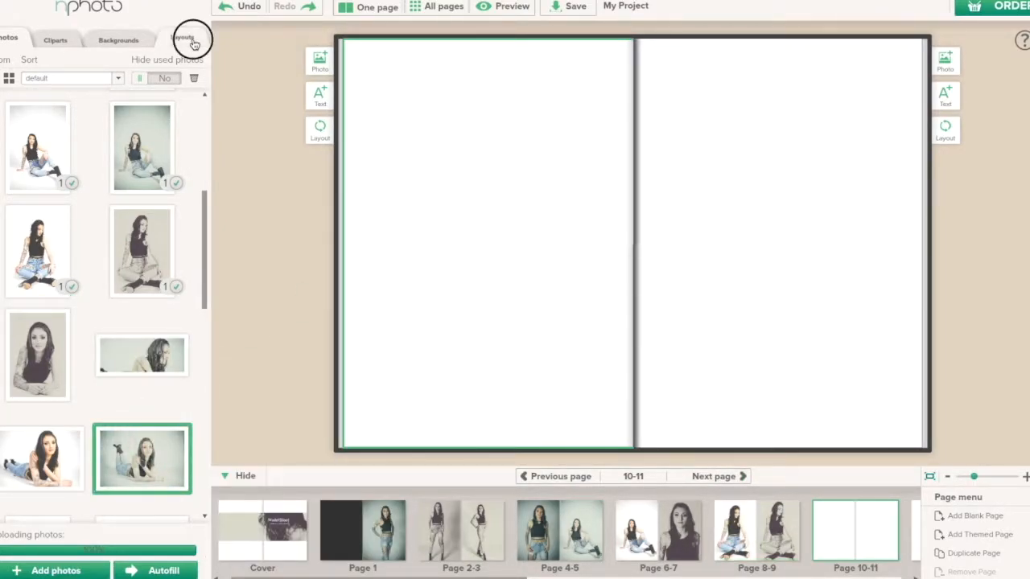
pyautogui.moveTo(169, 344)
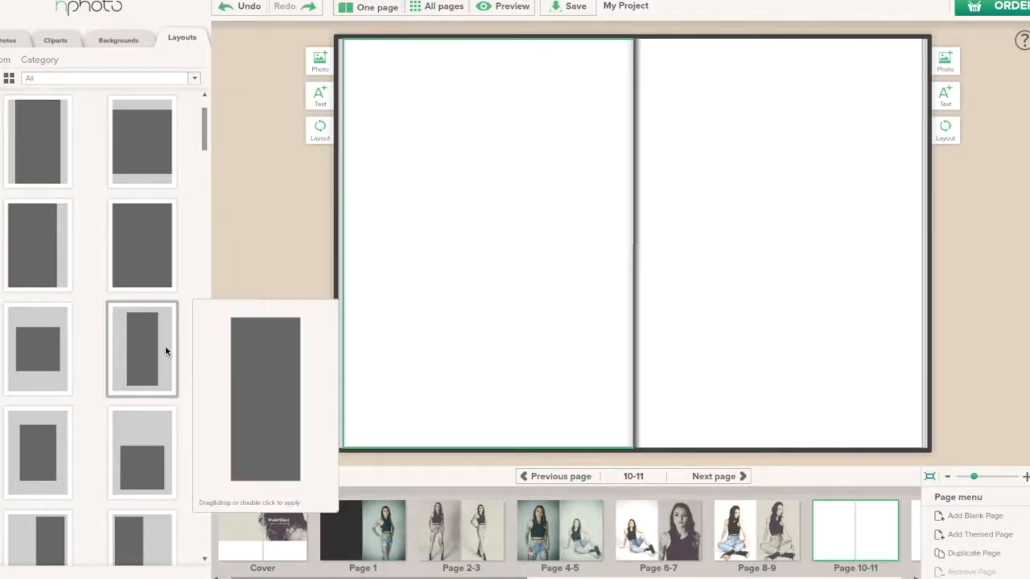
pyautogui.scroll(-2, 157, 362)
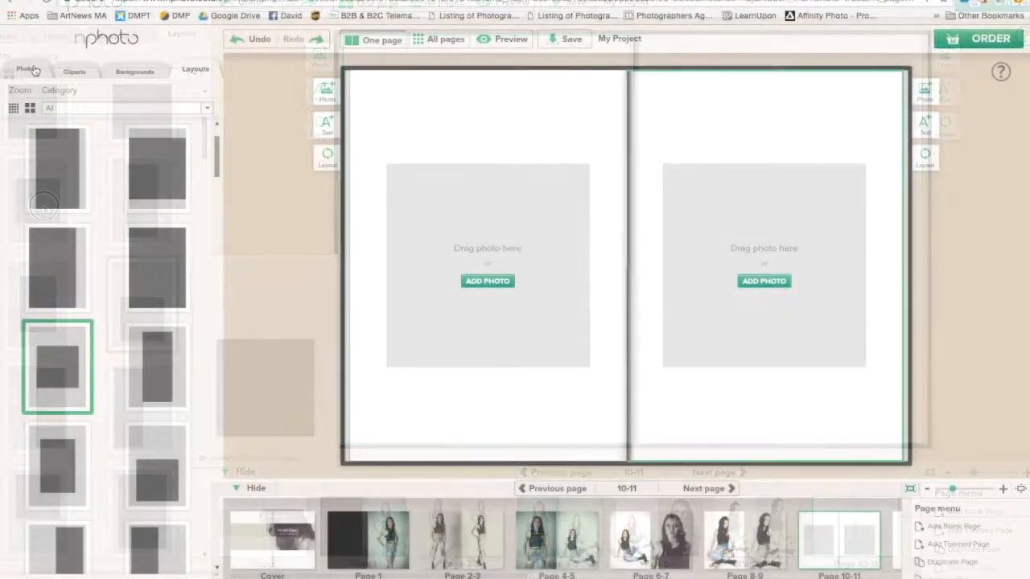
# - Fill page 10's square with the monochrome crossed-arms portrait and page 11's square with the wide side-profile photo with long dark hair
pyautogui.click(13, 37)
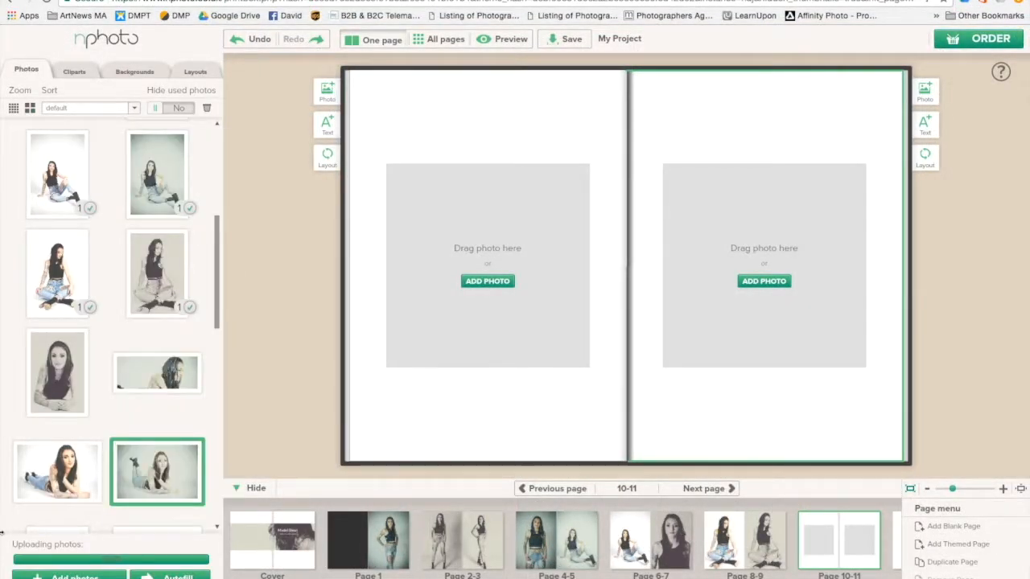
pyautogui.moveTo(65, 370); pyautogui.dragTo(485, 256)
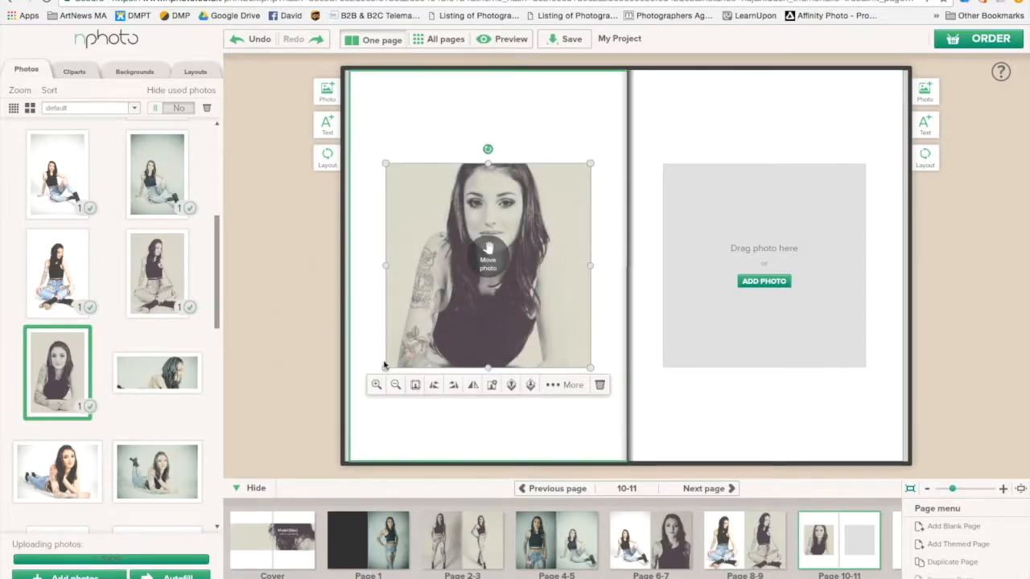
pyautogui.moveTo(197, 370); pyautogui.dragTo(801, 282)
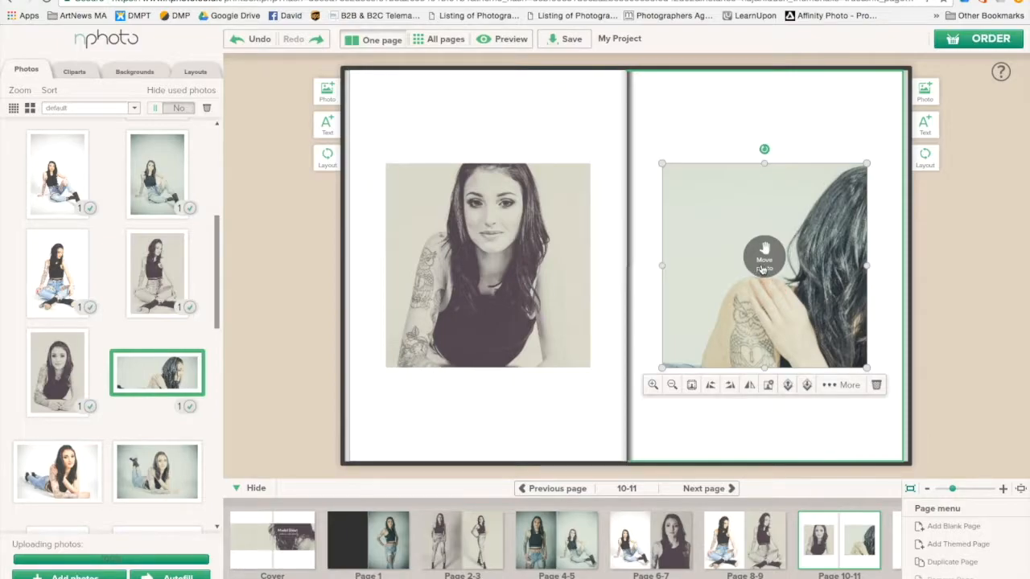
# - Shift the portrait down within its frame on page 10 to show the whole head, and shift page 11's photo left to bring in the face
pyautogui.click(500, 248)
pyautogui.click(490, 254)
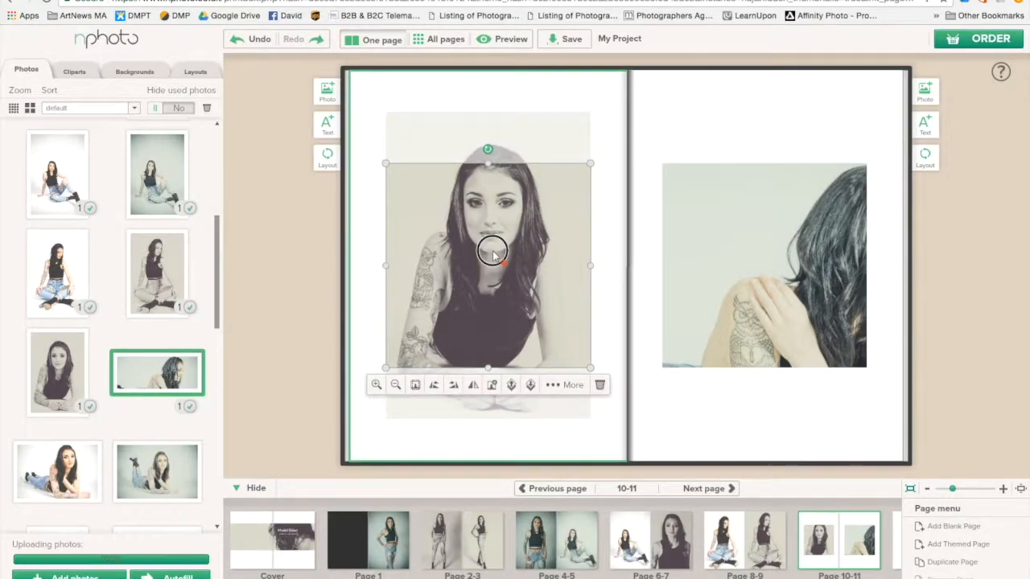
pyautogui.moveTo(491, 255); pyautogui.dragTo(486, 282)
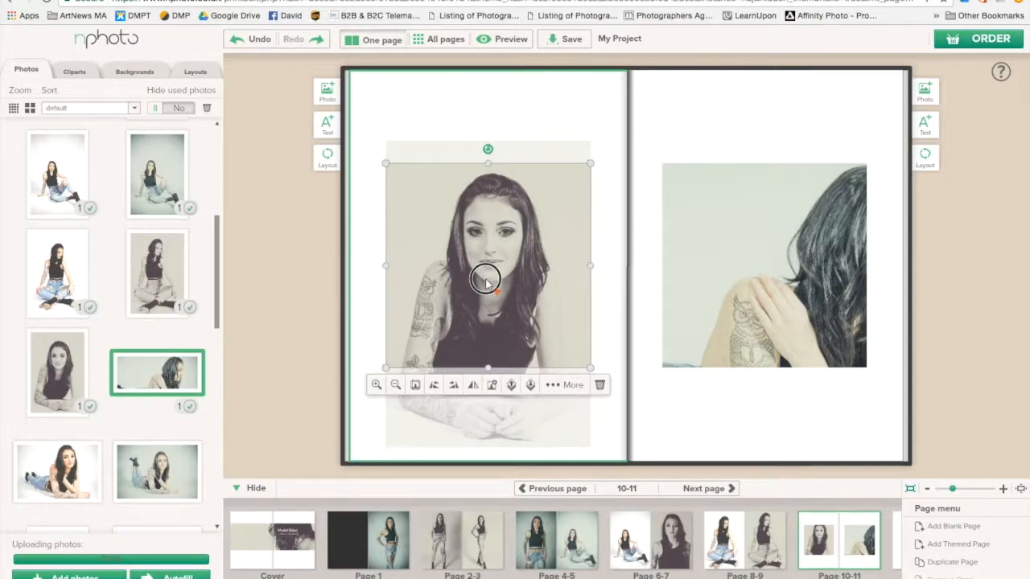
pyautogui.moveTo(485, 282); pyautogui.dragTo(486, 280)
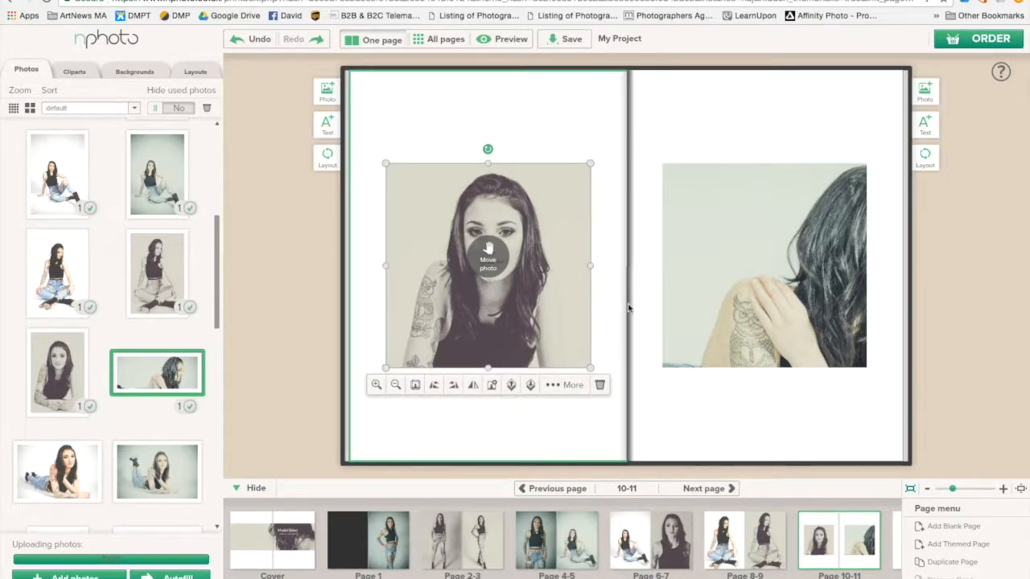
pyautogui.click(802, 285)
pyautogui.moveTo(775, 266); pyautogui.dragTo(698, 266)
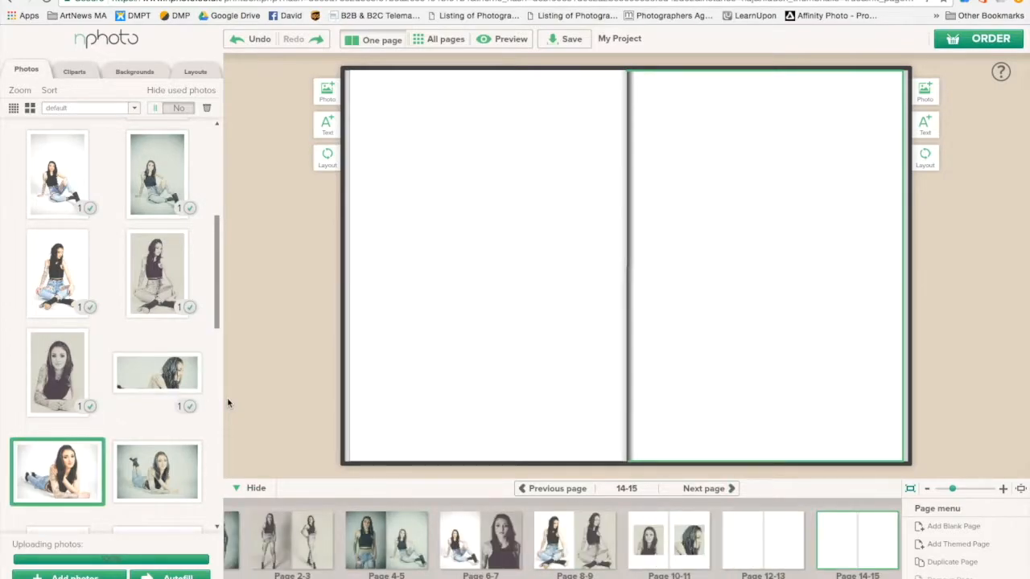
# - On the spread for pages 14-15, apply the full-page single-photo layout to both pages
pyautogui.click(198, 72)
pyautogui.click(157, 269)
pyautogui.click(434, 279)
pyautogui.click(153, 246)
pyautogui.click(26, 69)
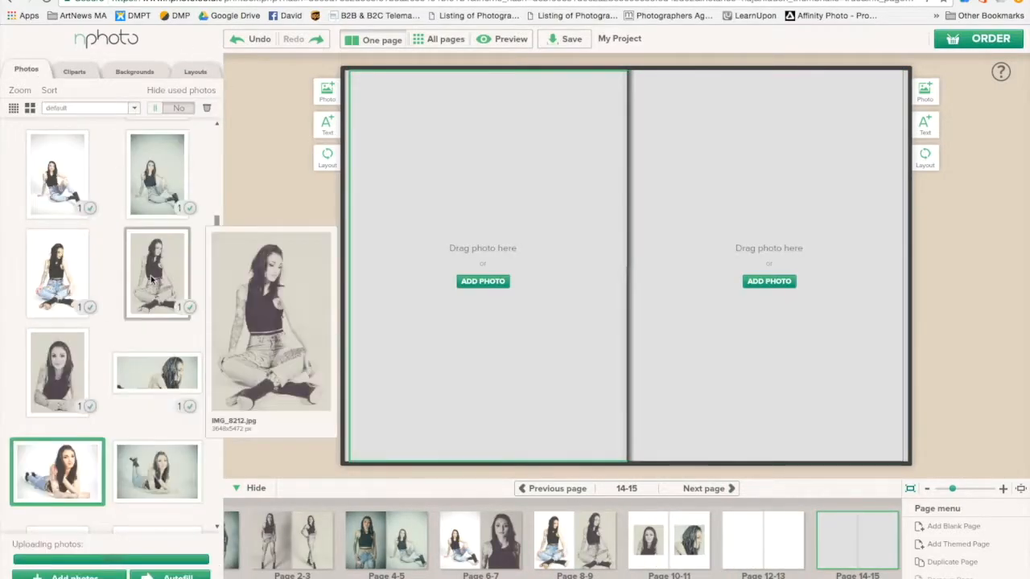
# - Fill page 14 with the colour lying-down photo on white, shifted left in its frame, and page 15 with the pale green lying-down photo
pyautogui.moveTo(66, 460); pyautogui.dragTo(552, 231)
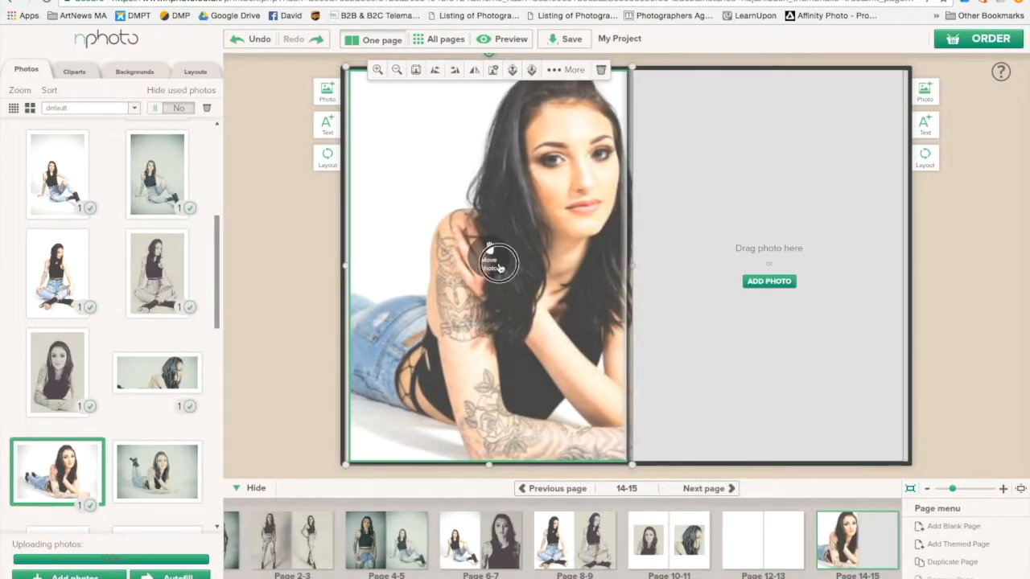
pyautogui.moveTo(499, 264); pyautogui.dragTo(424, 267)
pyautogui.moveTo(157, 472); pyautogui.dragTo(767, 244)
# - On the spread for pages 12-13, use the full-page photo layout on page 12 and the centred square layout on page 13
pyautogui.click(727, 490)
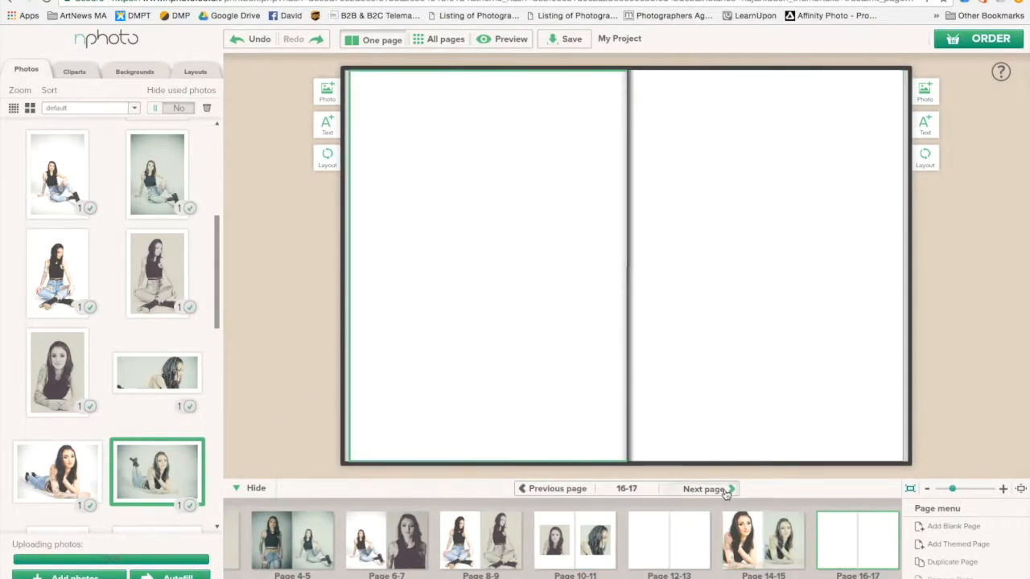
pyautogui.scroll(-5, 161, 242)
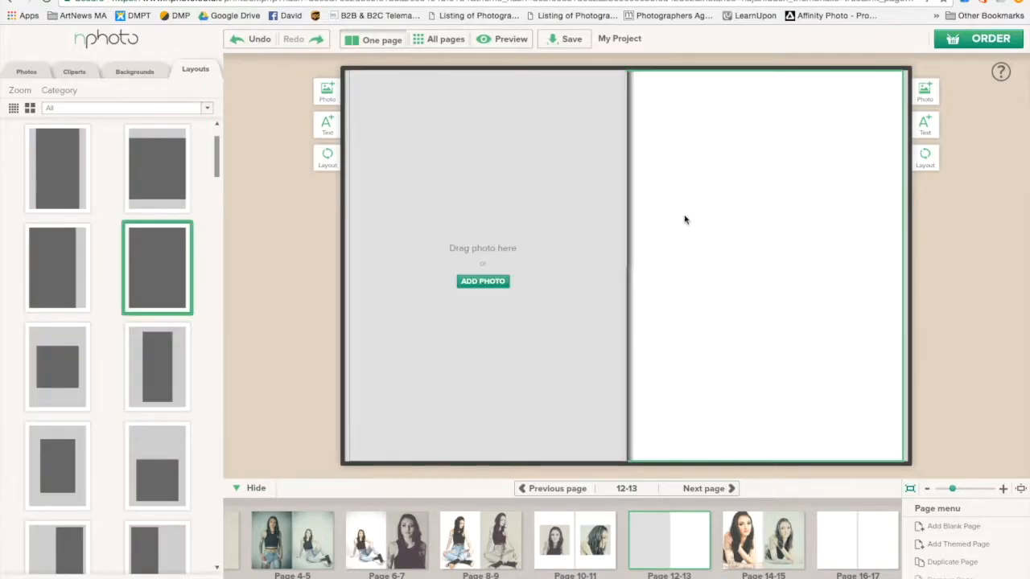
pyautogui.click(57, 367)
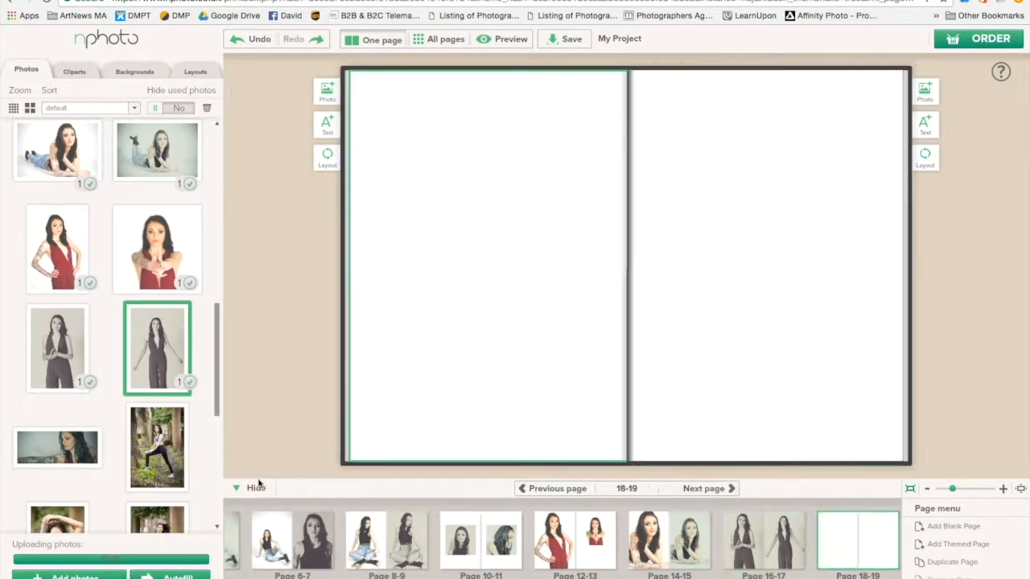
# - Place the wide blue-grey profile photo on page 18, stretch its frame across the full page width and adjust the photo's position
pyautogui.moveTo(57, 448); pyautogui.dragTo(481, 263)
pyautogui.moveTo(375, 220); pyautogui.dragTo(351, 214)
pyautogui.moveTo(585, 211); pyautogui.dragTo(630, 196)
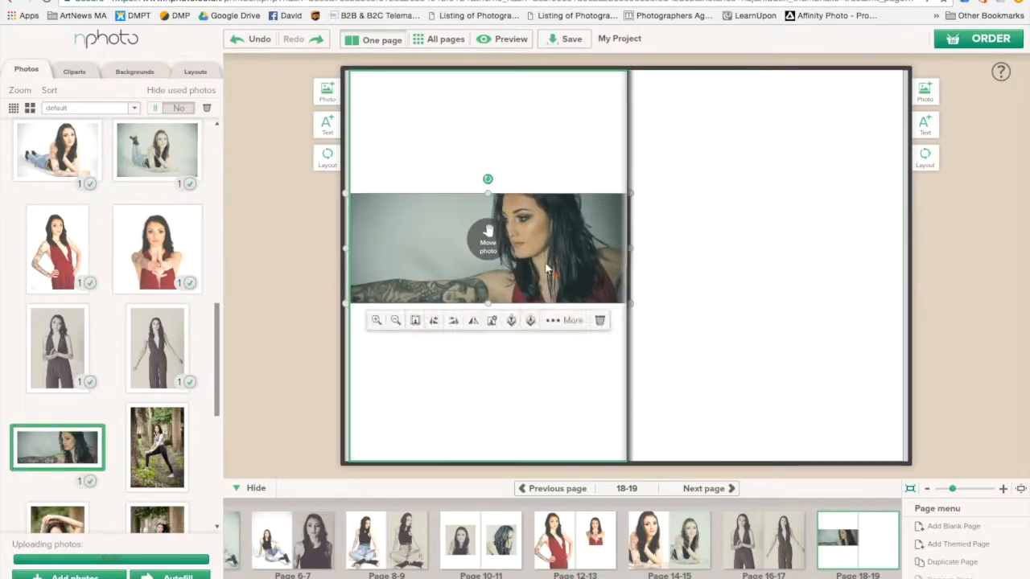
pyautogui.moveTo(545, 269); pyautogui.dragTo(546, 261)
pyautogui.click(644, 362)
# - Give pages 20-21 full-page photo layouts and position the forest photo with arms raised overhead on page 20
pyautogui.click(195, 72)
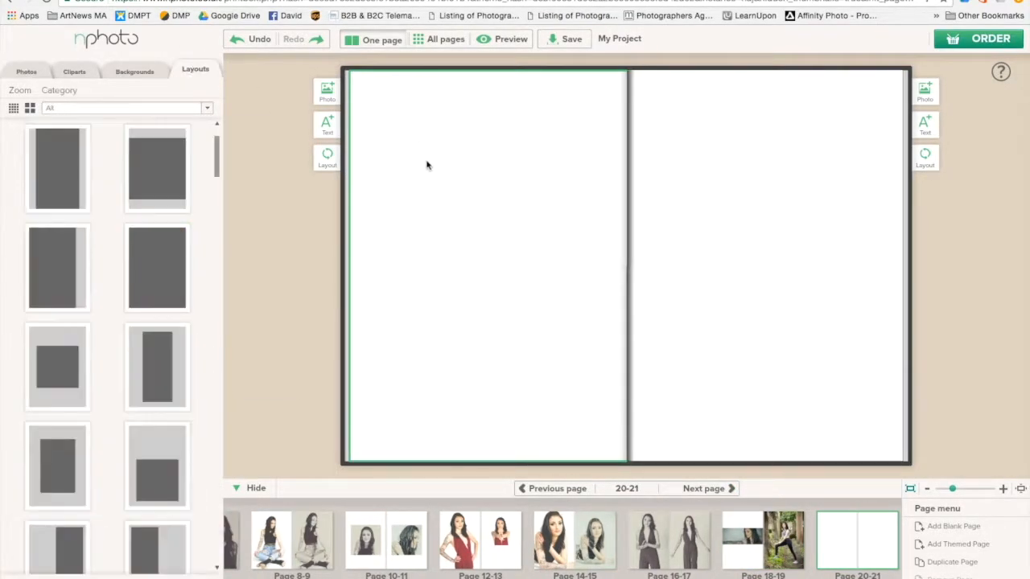
pyautogui.click(149, 267)
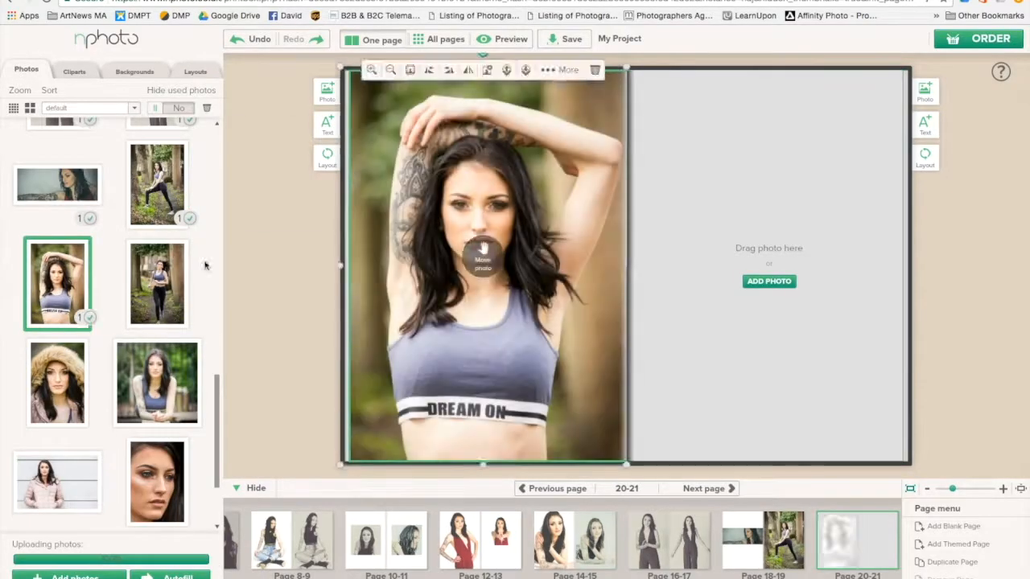
pyautogui.moveTo(471, 257); pyautogui.dragTo(483, 262)
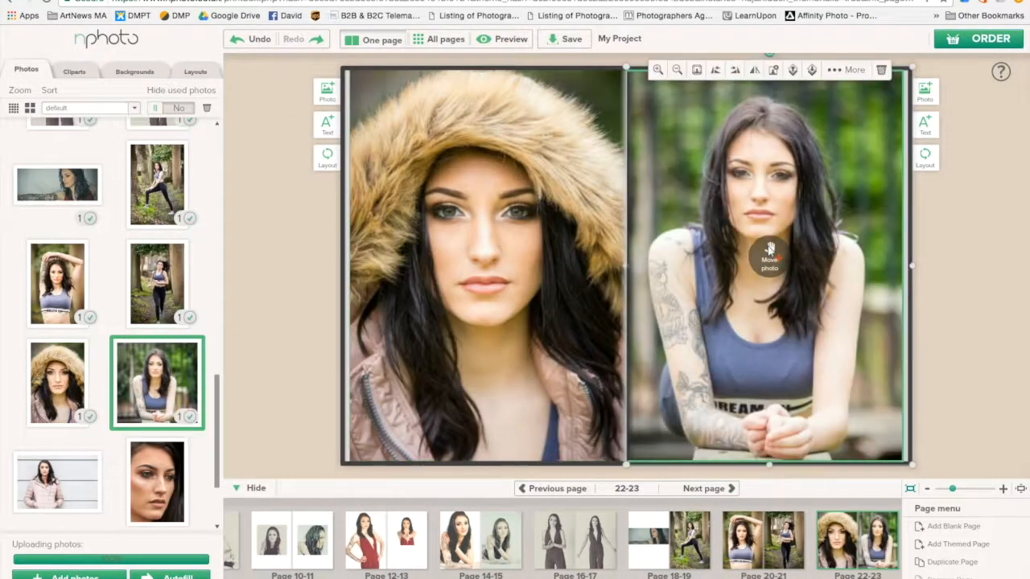
# - Lay out pages 24-25 with the close-up face photo filling page 24 and the pink jacket photo in a narrower full-height frame on page 25
pyautogui.click(716, 489)
pyautogui.click(195, 70)
pyautogui.moveTo(46, 271); pyautogui.dragTo(808, 252)
pyautogui.click(516, 253)
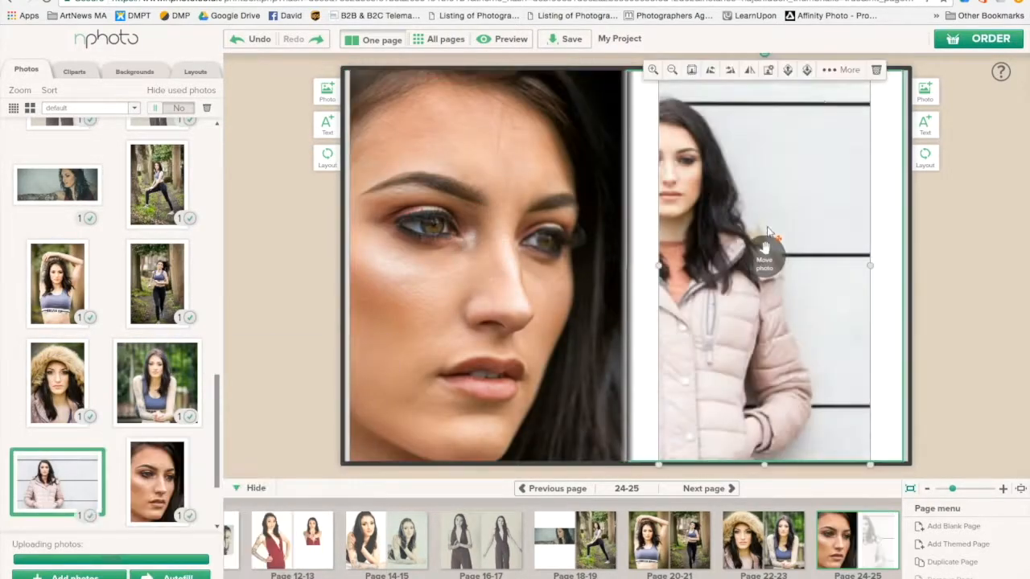
# - Turn the pink jacket photo's frame on page 25 to landscape with the model upright, and enlarge it to span the page width
pyautogui.click(710, 70)
pyautogui.moveTo(765, 53); pyautogui.dragTo(868, 266)
pyautogui.moveTo(565, 160); pyautogui.dragTo(628, 194)
pyautogui.moveTo(831, 241)
pyautogui.mouseDown()
pyautogui.moveTo(830, 196)
pyautogui.moveTo(824, 253)
pyautogui.mouseUp()
pyautogui.moveTo(795, 328); pyautogui.dragTo(795, 385)
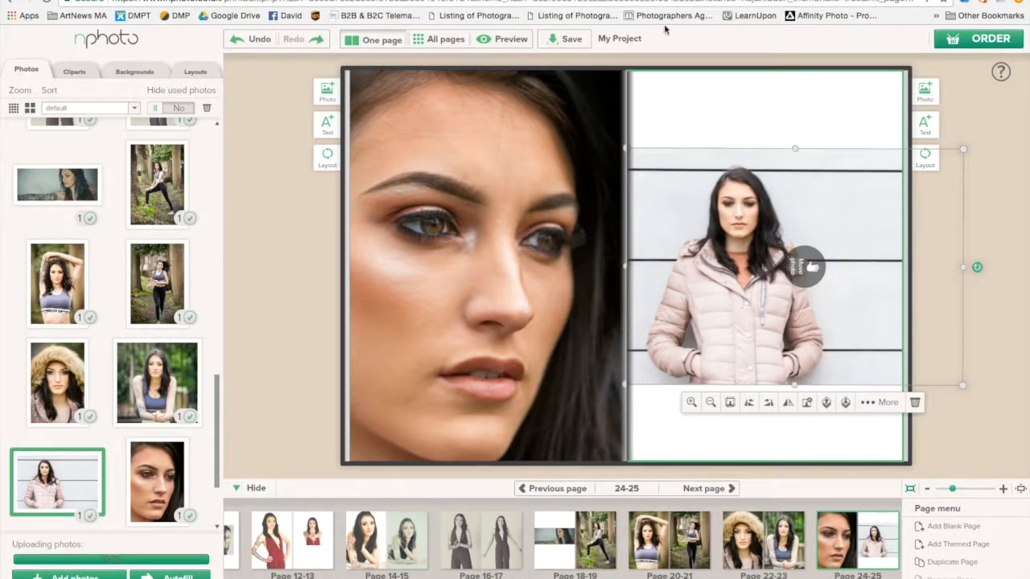
# - On the spread for pages 26-27, apply the centred portrait photo layout to page 26 and the full-page layout to page 27
pyautogui.click(691, 491)
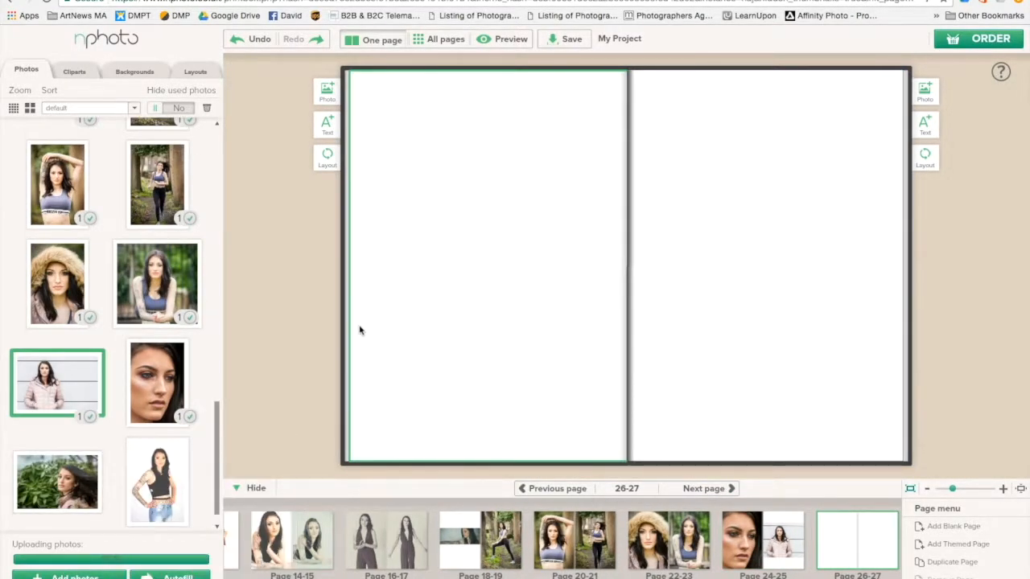
pyautogui.moveTo(67, 486)
pyautogui.click(196, 72)
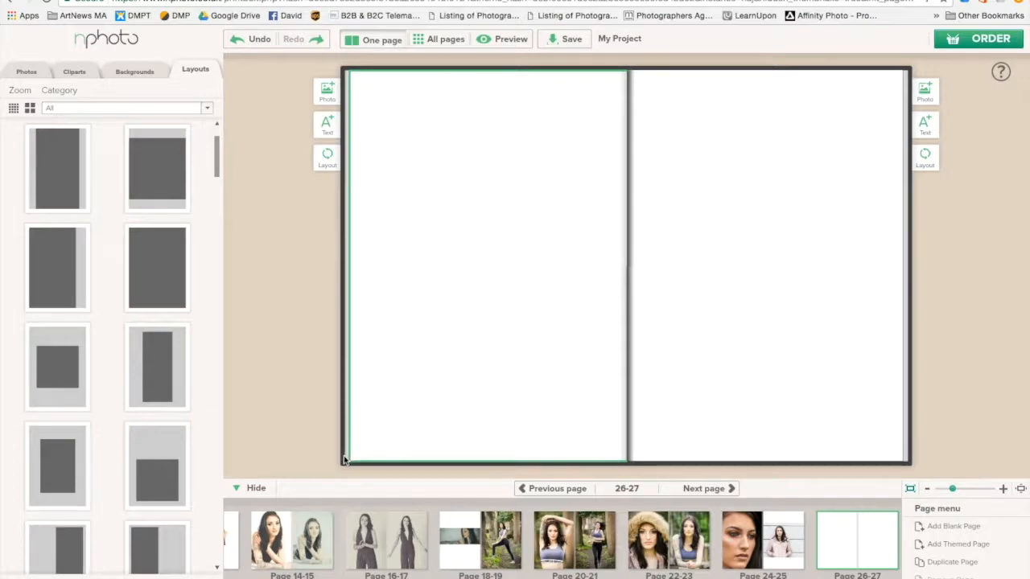
pyautogui.moveTo(64, 487)
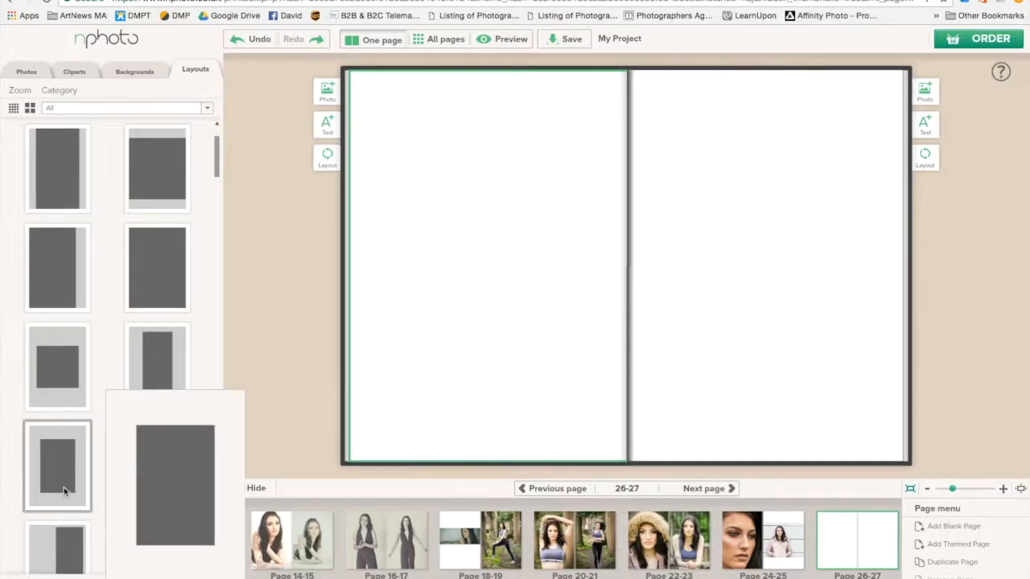
pyautogui.moveTo(58, 470); pyautogui.dragTo(477, 258)
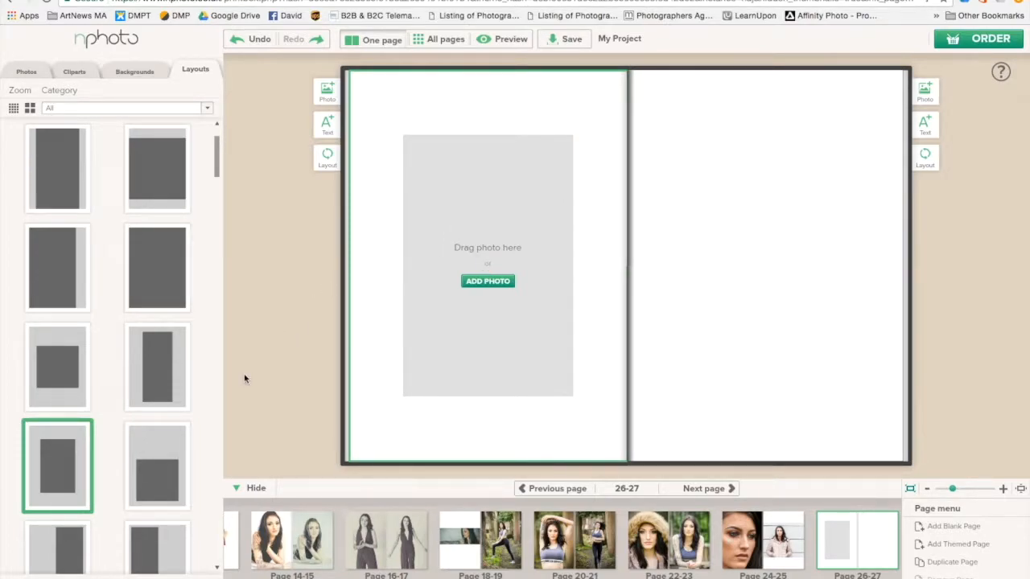
pyautogui.moveTo(178, 288); pyautogui.dragTo(211, 281)
pyautogui.moveTo(185, 249); pyautogui.dragTo(700, 223)
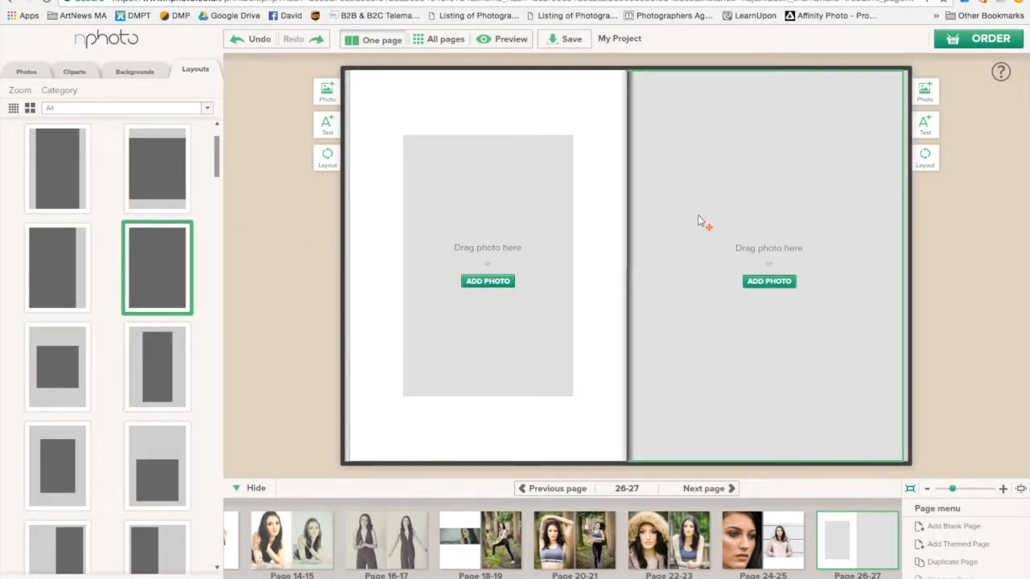
# - Fill page 27 with IMG_8195.jpg and page 26's frame with the photo of the model in front of green leaves
pyautogui.click(25, 71)
pyautogui.moveTo(134, 446)
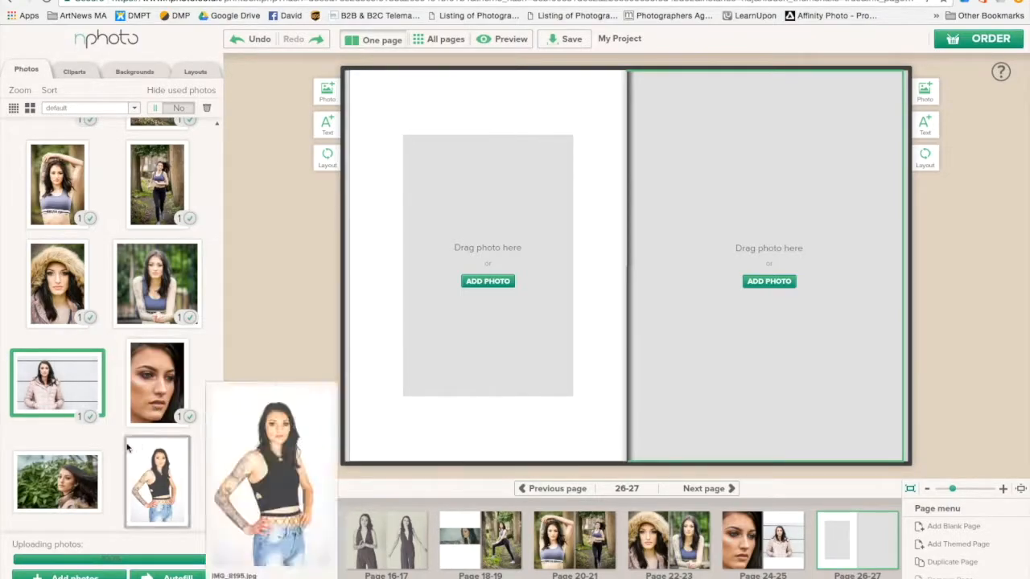
pyautogui.moveTo(162, 485); pyautogui.dragTo(801, 269)
pyautogui.moveTo(56, 481); pyautogui.dragTo(497, 235)
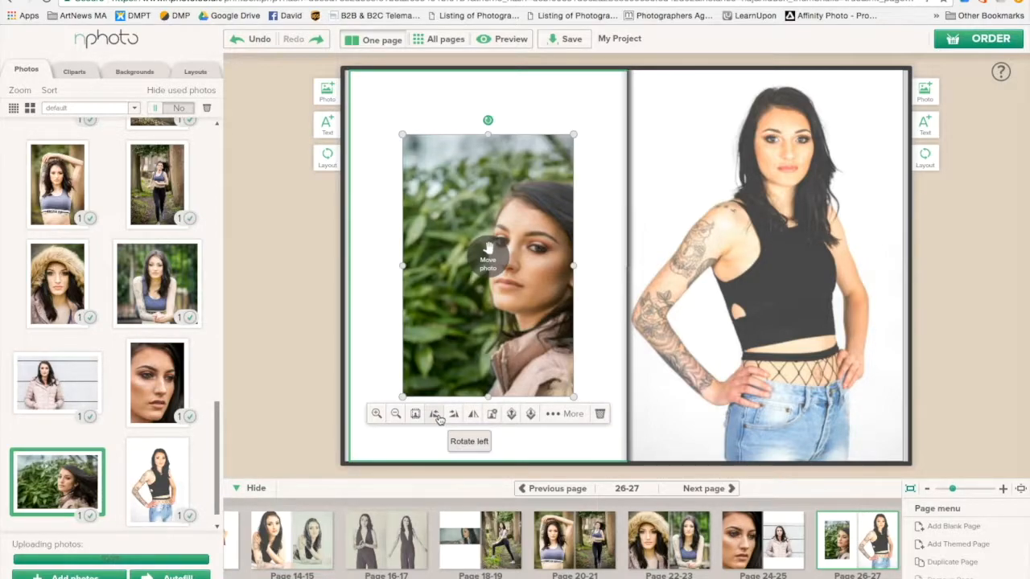
# - Rotate the green leaves photo 90 degrees right within its frame and turn the frame 90 degrees left into an upright landscape
pyautogui.click(451, 415)
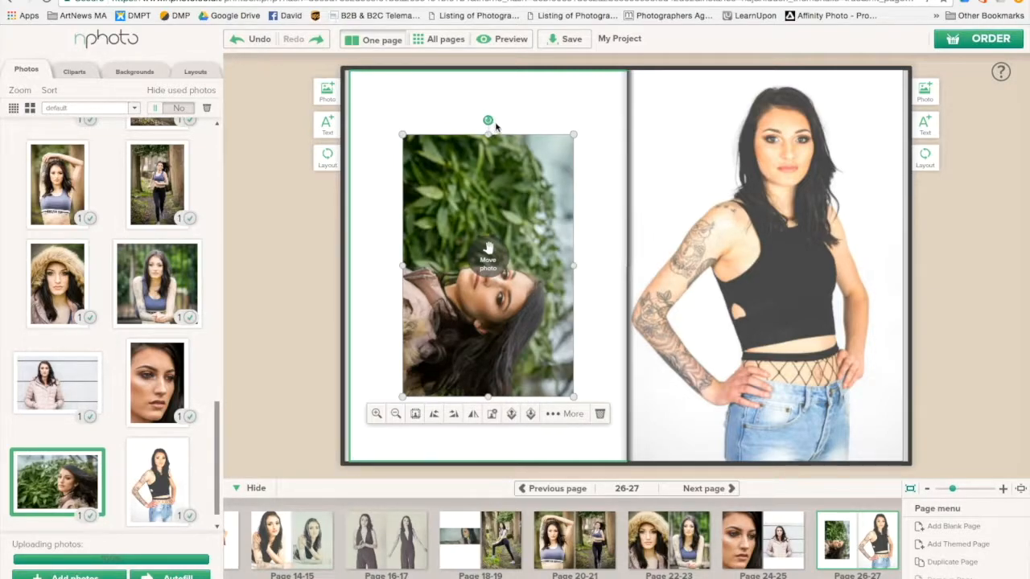
pyautogui.moveTo(489, 120); pyautogui.dragTo(413, 264)
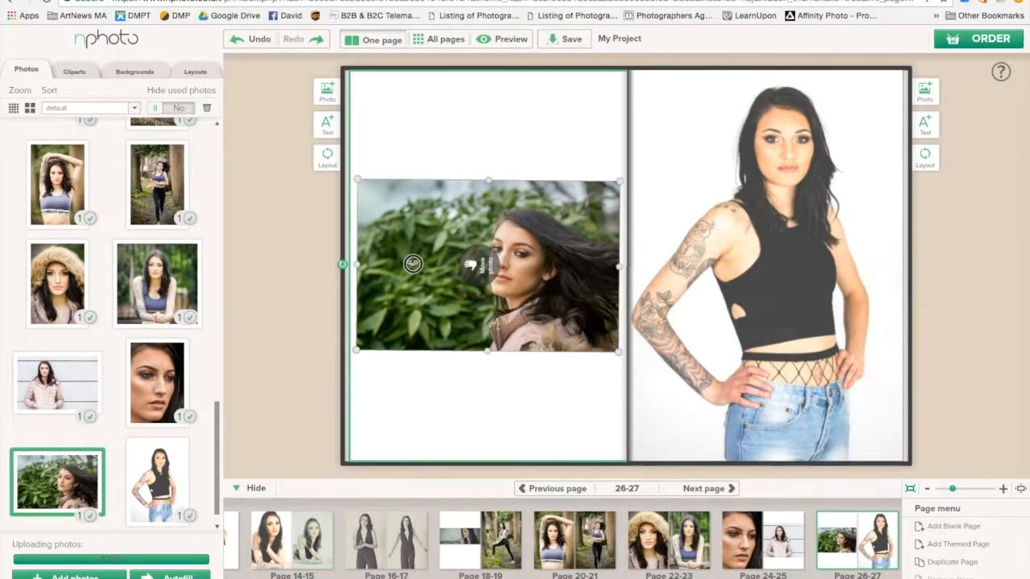
pyautogui.moveTo(412, 264); pyautogui.dragTo(413, 264)
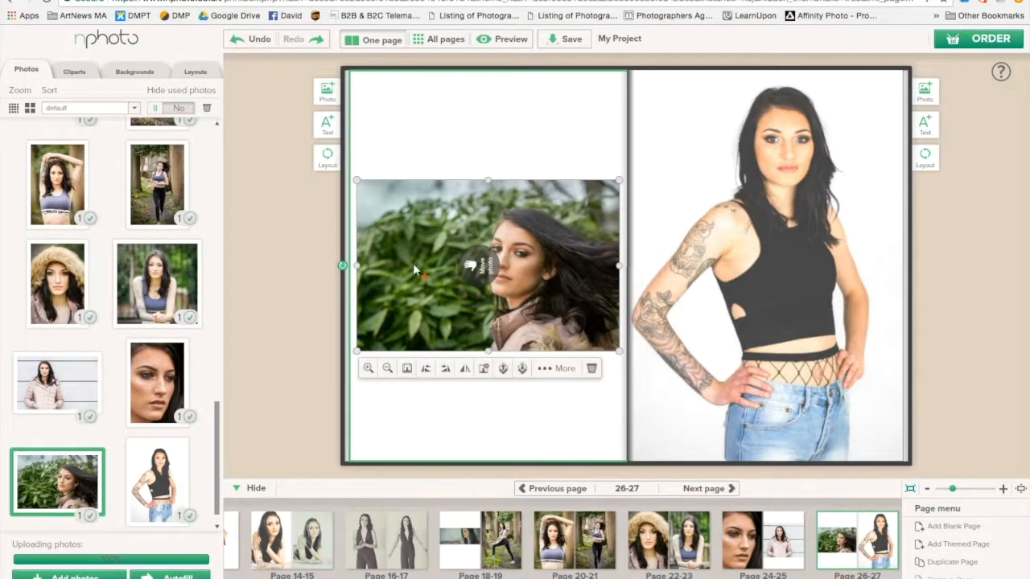
# - Enlarge the green leaves photo's frame to span the full width of page 26, and open page 28
pyautogui.moveTo(488, 232)
pyautogui.mouseDown()
pyautogui.moveTo(476, 123)
pyautogui.moveTo(484, 227)
pyautogui.mouseUp()
pyautogui.moveTo(608, 261); pyautogui.dragTo(624, 264)
pyautogui.moveTo(485, 345); pyautogui.dragTo(483, 376)
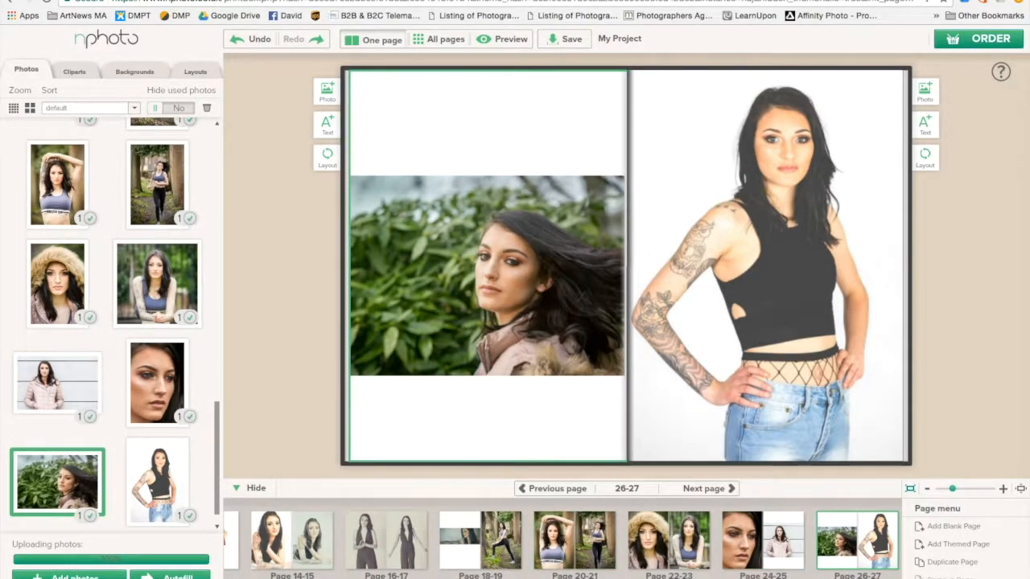
pyautogui.scroll(-2, 786, 531)
pyautogui.click(709, 488)
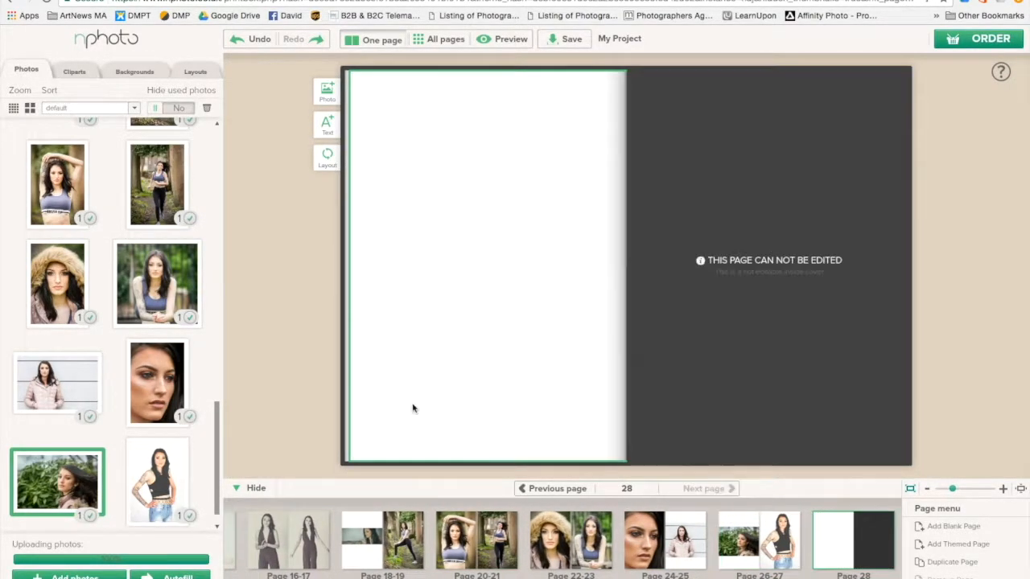
# - Try IMG_8203.jpg on page 28, enlarging its frame to the page width and up to the upper page edge
pyautogui.moveTo(218, 478); pyautogui.dragTo(236, 191)
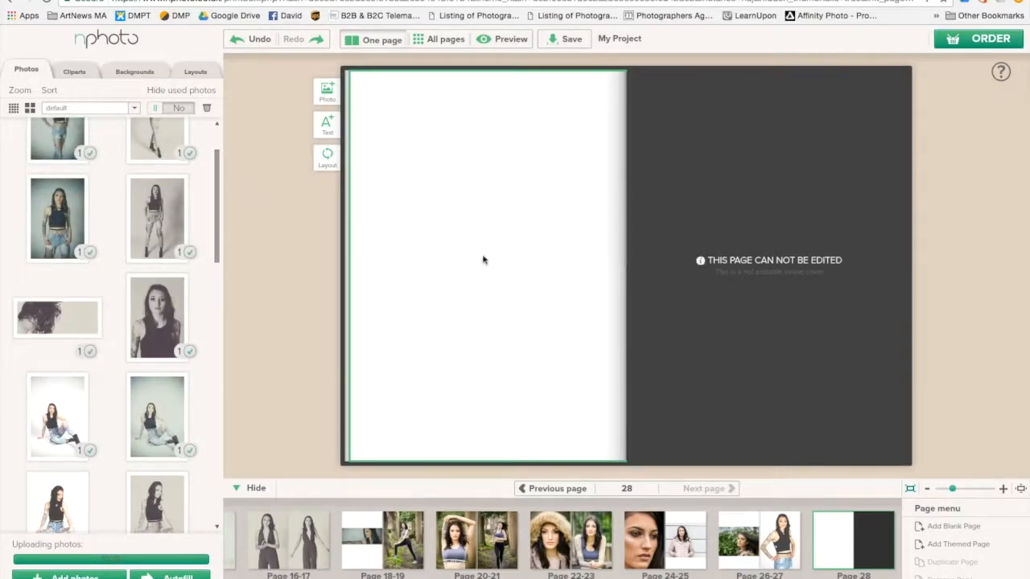
pyautogui.moveTo(86, 318)
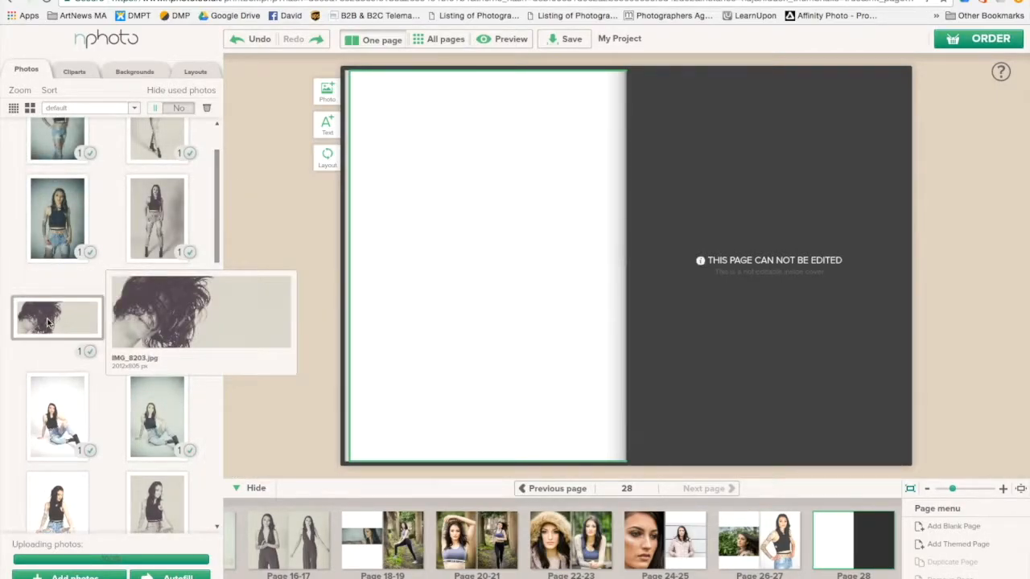
pyautogui.moveTo(47, 322); pyautogui.dragTo(493, 259)
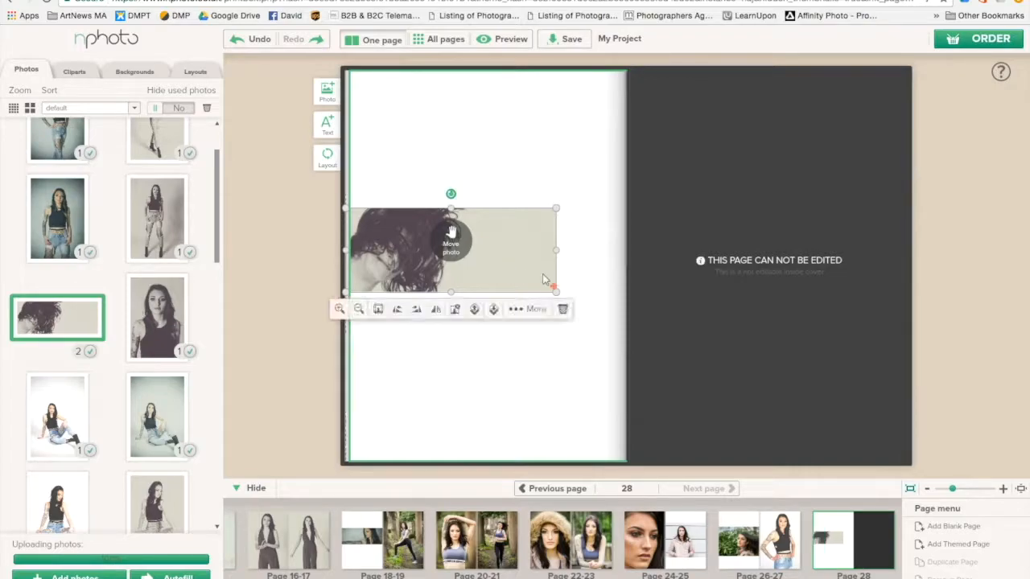
pyautogui.moveTo(450, 290); pyautogui.dragTo(462, 379)
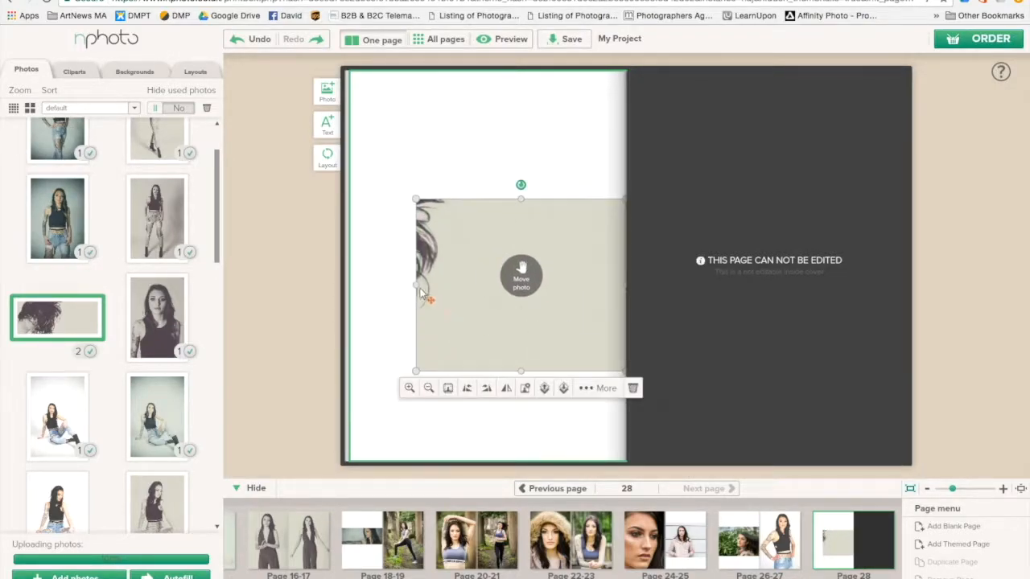
pyautogui.moveTo(417, 287); pyautogui.dragTo(238, 287)
pyautogui.moveTo(493, 284); pyautogui.dragTo(547, 284)
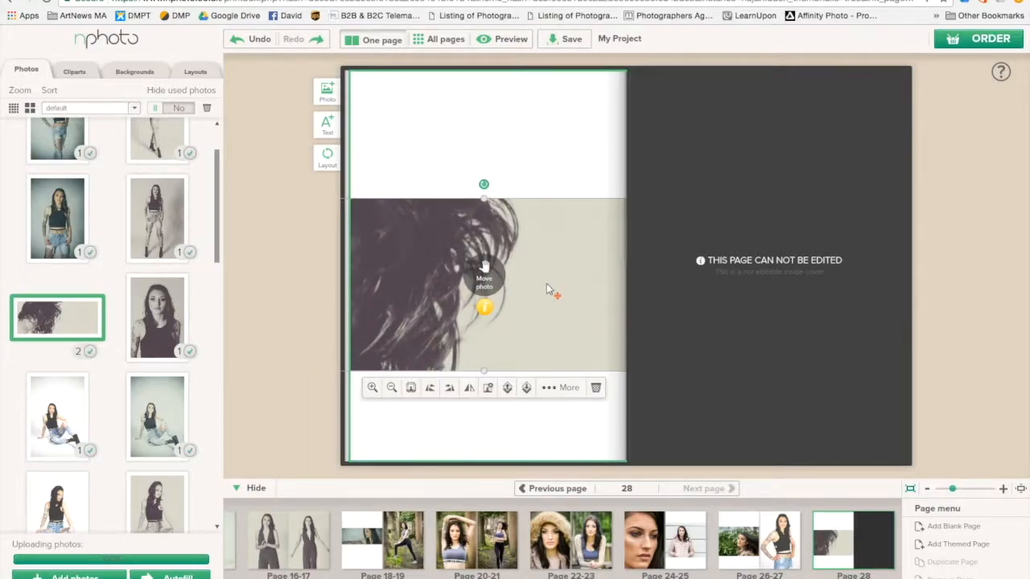
pyautogui.moveTo(585, 198); pyautogui.dragTo(585, 68)
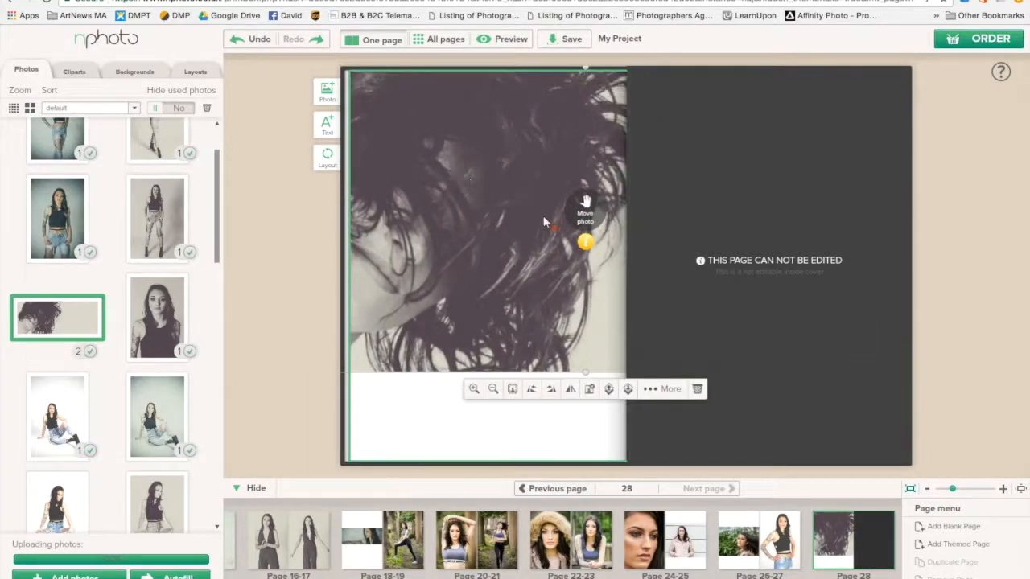
# - Check the photo's image quality notice, try a shorter frame lower on page 28, and remove the photo from the page
pyautogui.moveTo(589, 245)
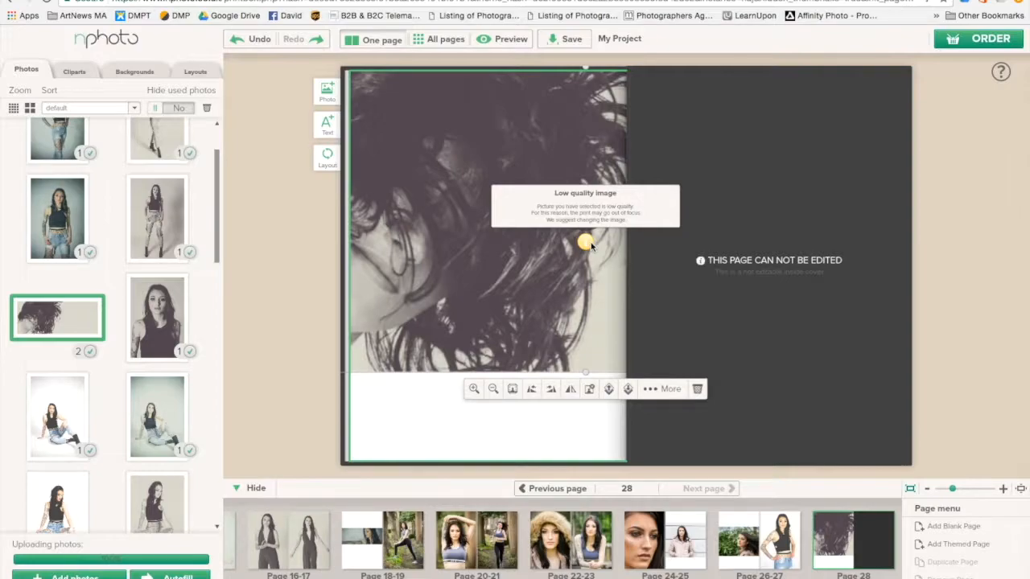
pyautogui.moveTo(585, 372); pyautogui.dragTo(590, 280)
pyautogui.moveTo(585, 197)
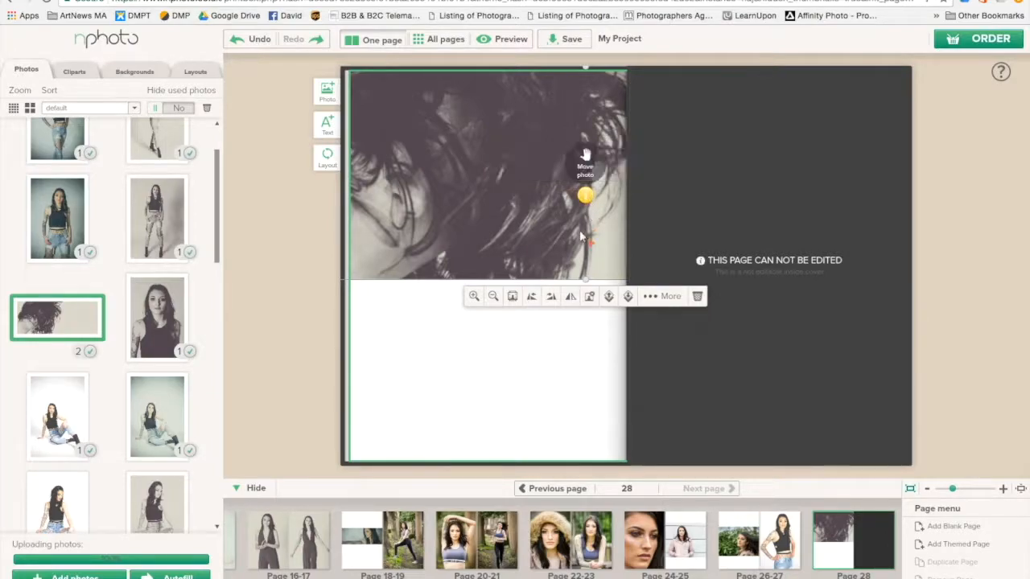
pyautogui.moveTo(585, 278); pyautogui.dragTo(587, 228)
pyautogui.moveTo(537, 181); pyautogui.dragTo(655, 313)
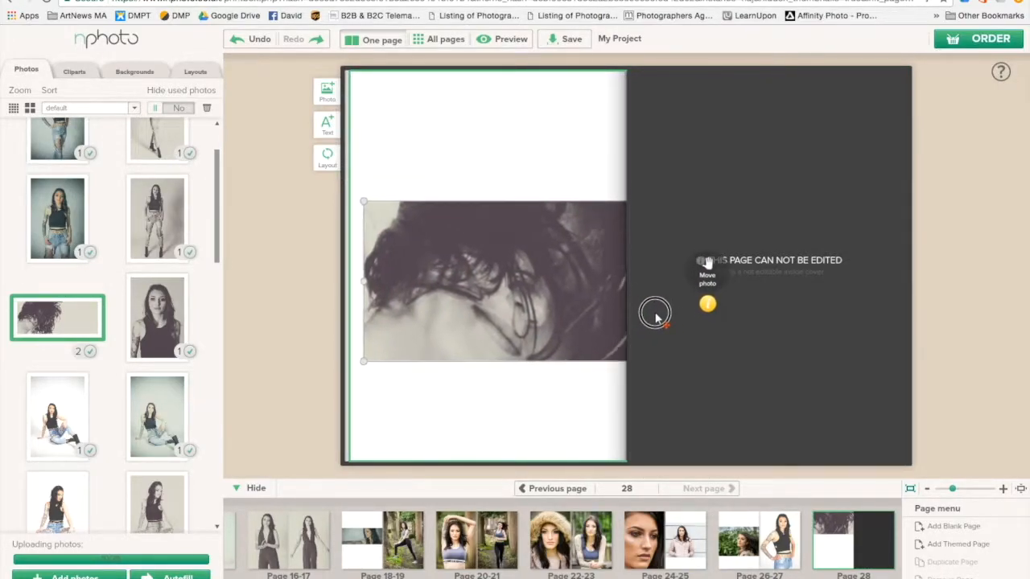
pyautogui.click(815, 377)
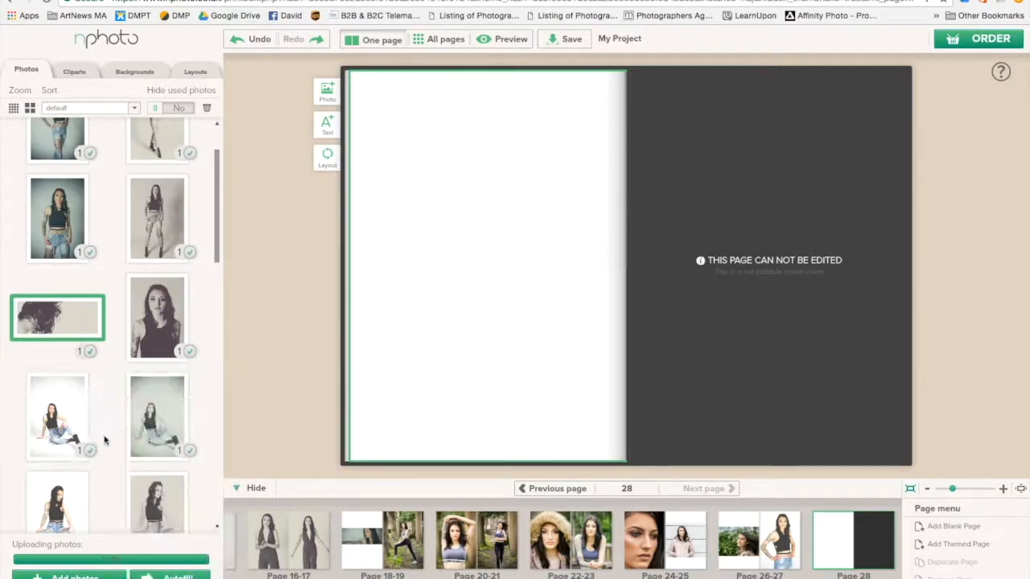
# - Place the red outfit photo with outstretched clasped hands at the head of page 28 and enlarge it to the page width
pyautogui.scroll(1, 97, 410)
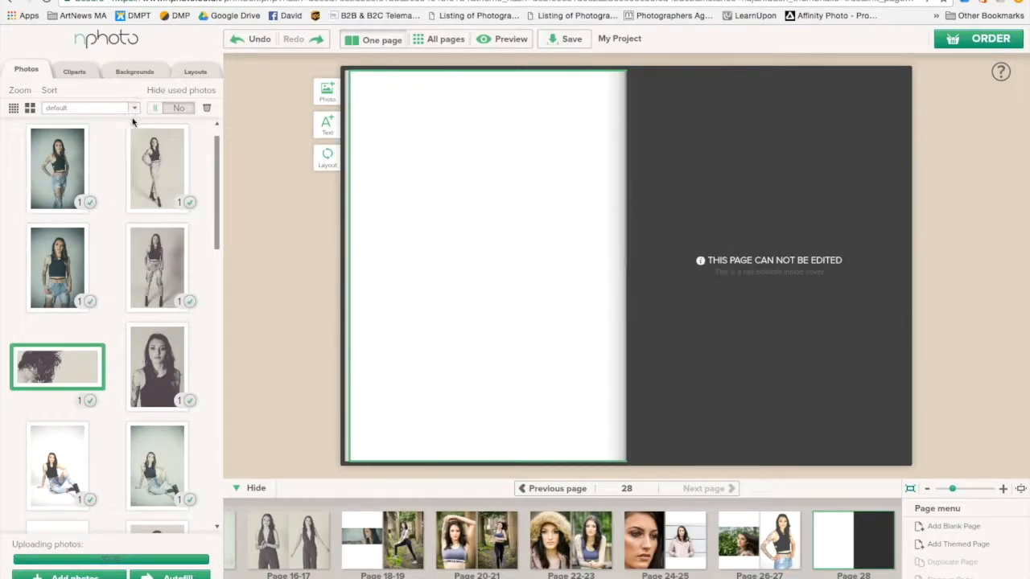
pyautogui.moveTo(217, 160); pyautogui.dragTo(216, 290)
pyautogui.click(158, 387)
pyautogui.moveTo(158, 386); pyautogui.dragTo(467, 224)
pyautogui.moveTo(521, 199); pyautogui.dragTo(505, 154)
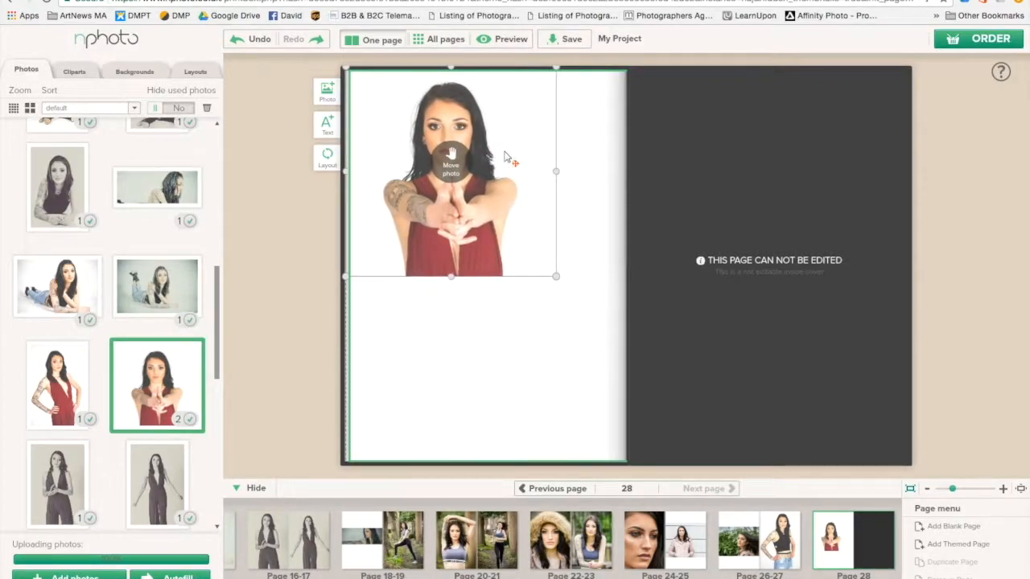
pyautogui.moveTo(555, 277); pyautogui.dragTo(623, 346)
pyautogui.click(586, 419)
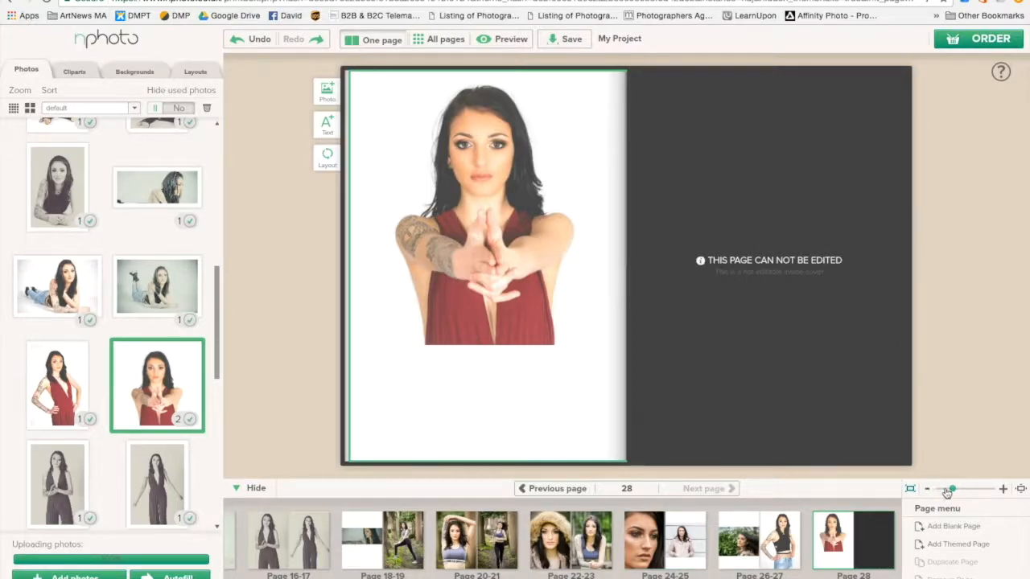
# - Review the finished spreads at a reduced zoom, going back from pages 26-27 to pages 12-13
pyautogui.moveTo(952, 490); pyautogui.dragTo(947, 492)
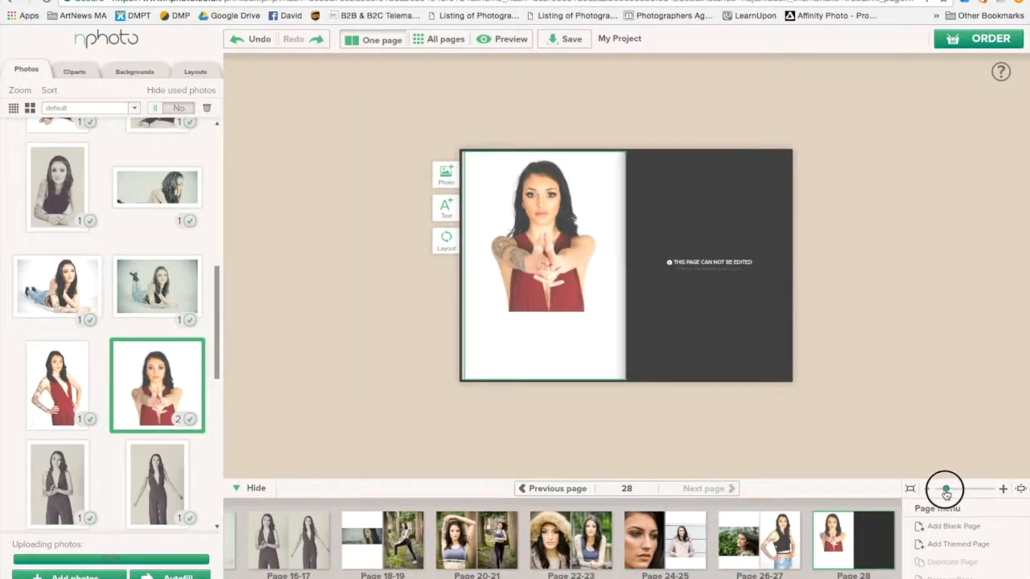
pyautogui.click(779, 545)
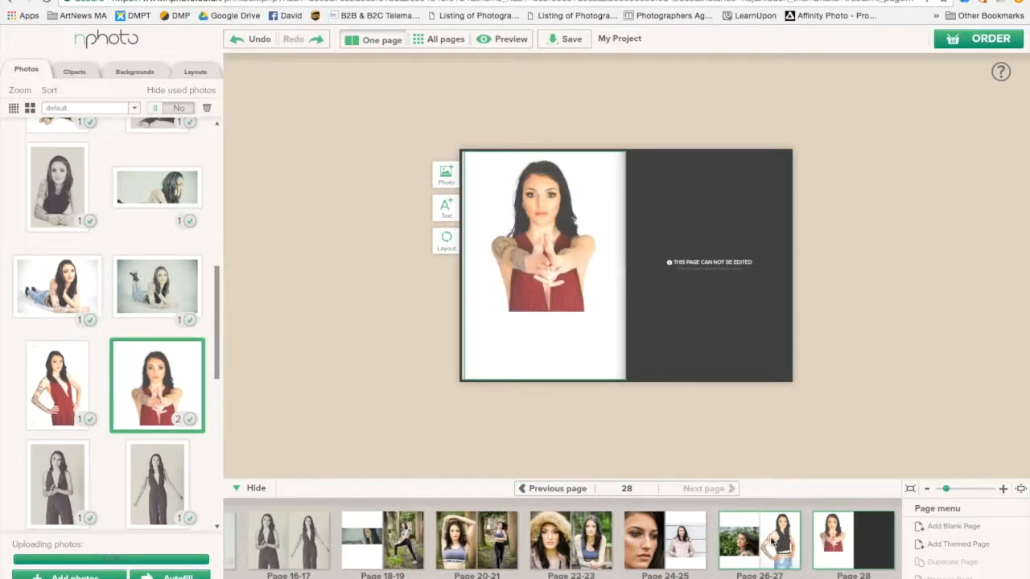
pyautogui.click(684, 545)
pyautogui.click(585, 543)
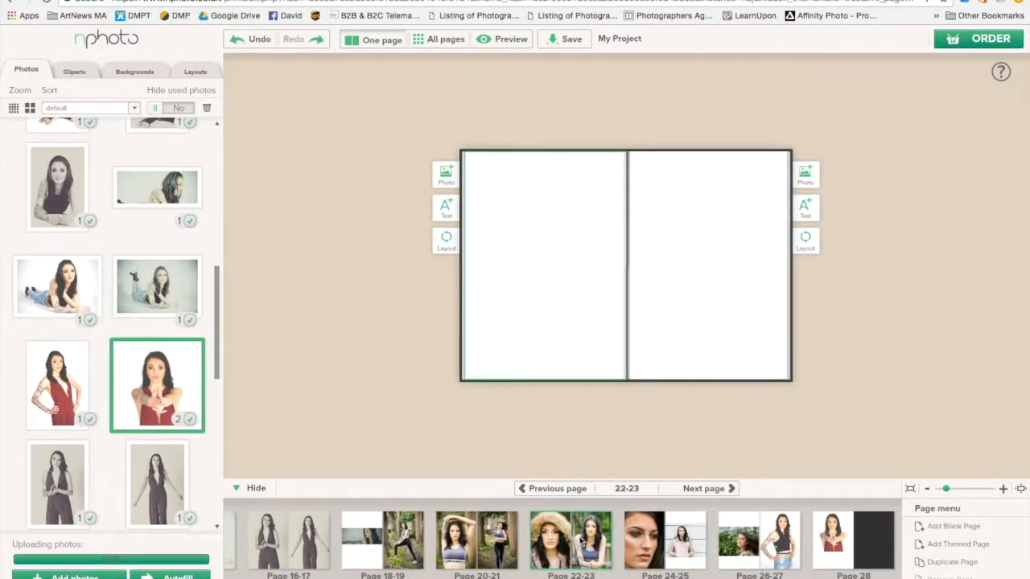
pyautogui.click(466, 534)
pyautogui.click(371, 534)
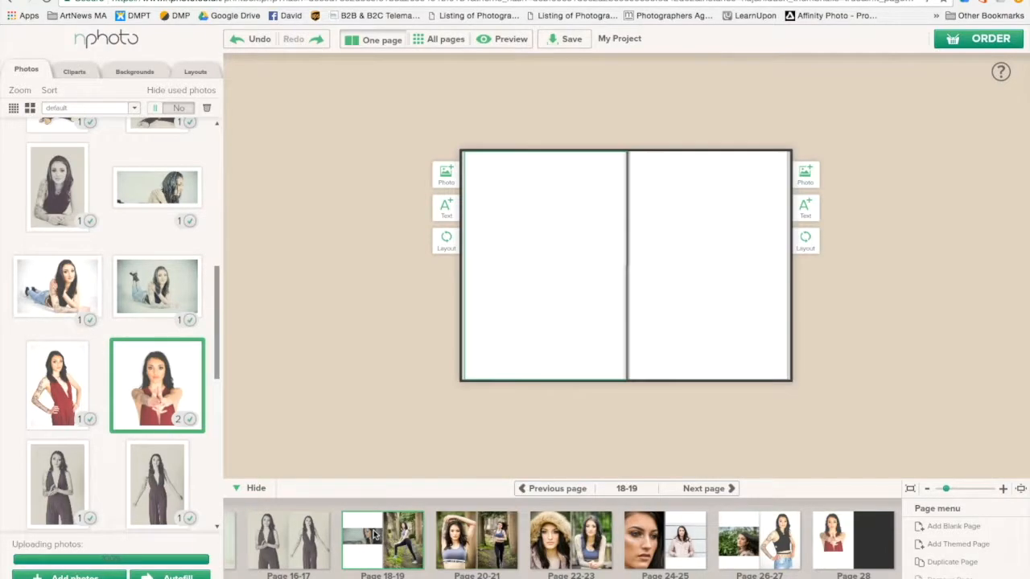
pyautogui.click(314, 535)
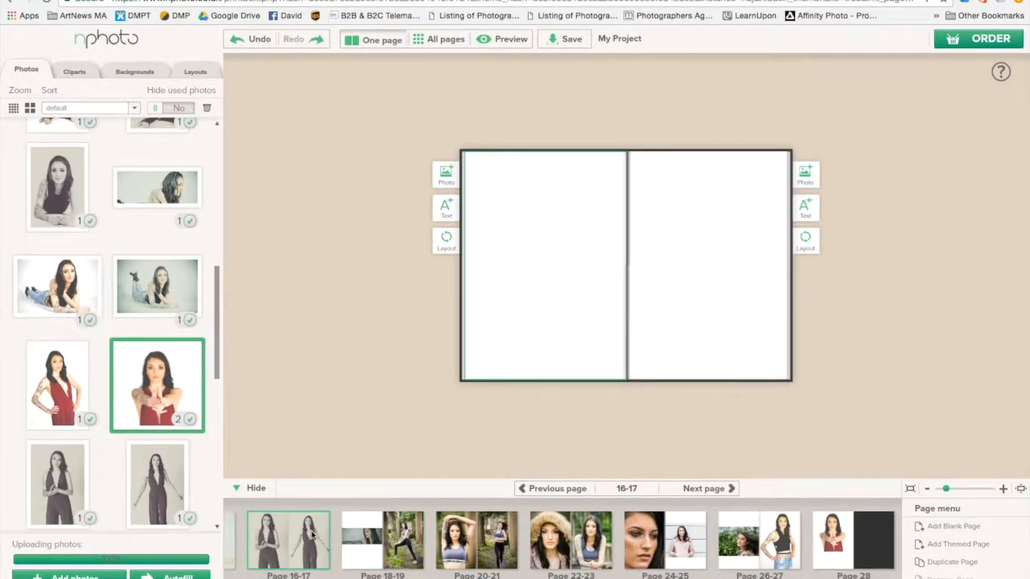
pyautogui.hscroll(-10, 605, 522)
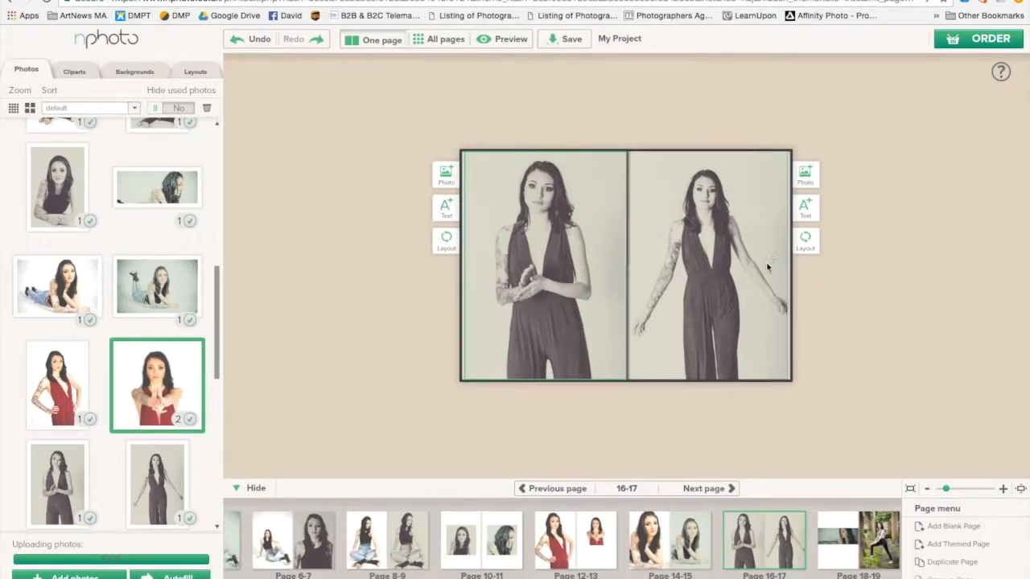
pyautogui.click(605, 561)
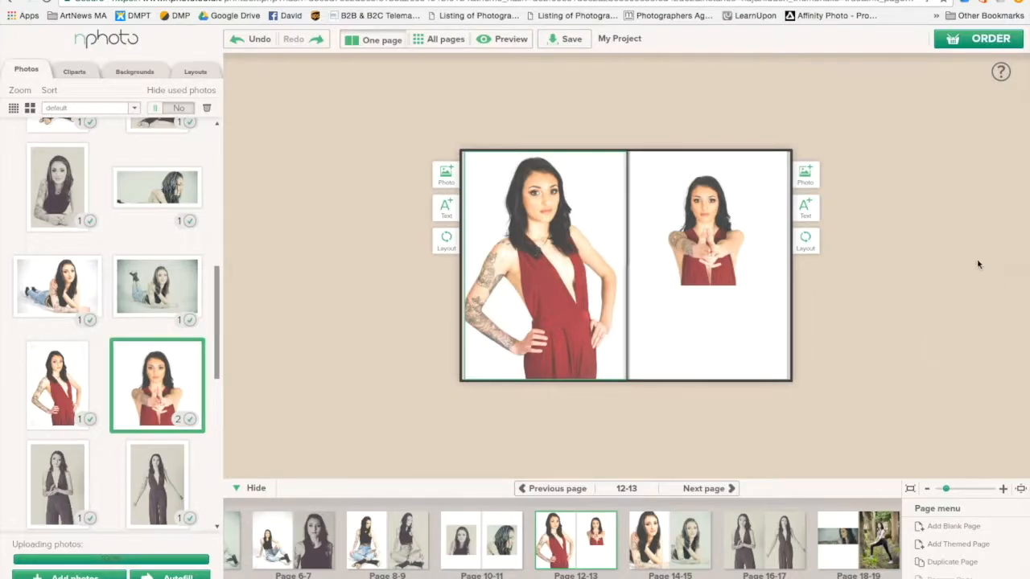
# - Examine the red outfit photos on pages 12-13 enlarged, and zoom back out to the whole spread
pyautogui.click(756, 321)
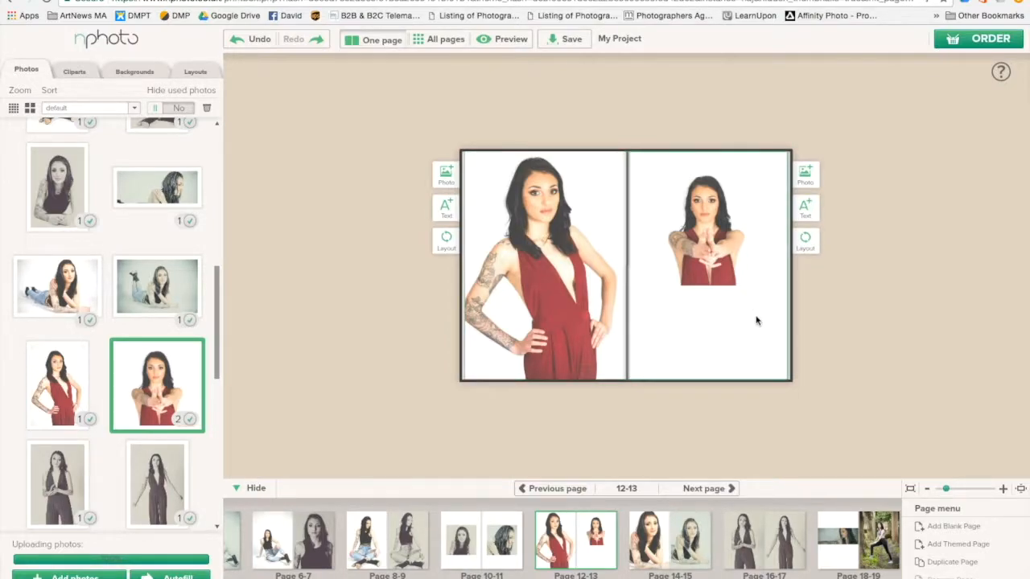
pyautogui.click(611, 187)
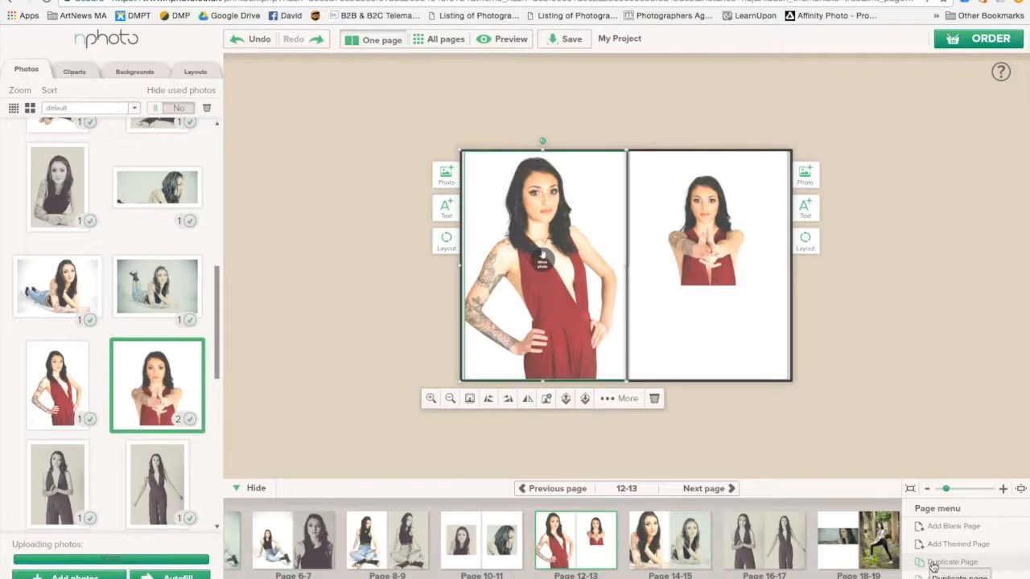
pyautogui.click(1022, 491)
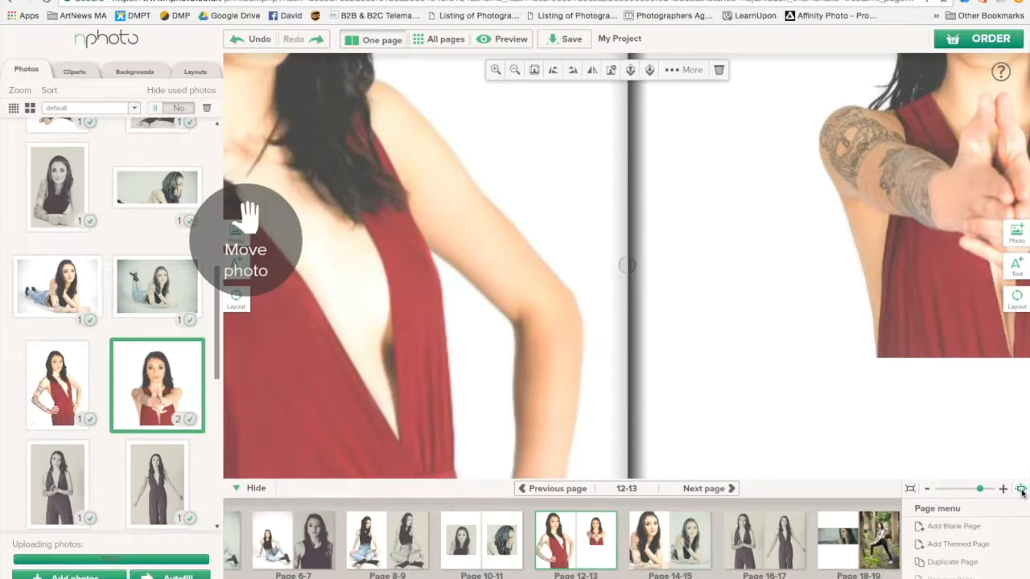
pyautogui.moveTo(982, 489); pyautogui.dragTo(949, 491)
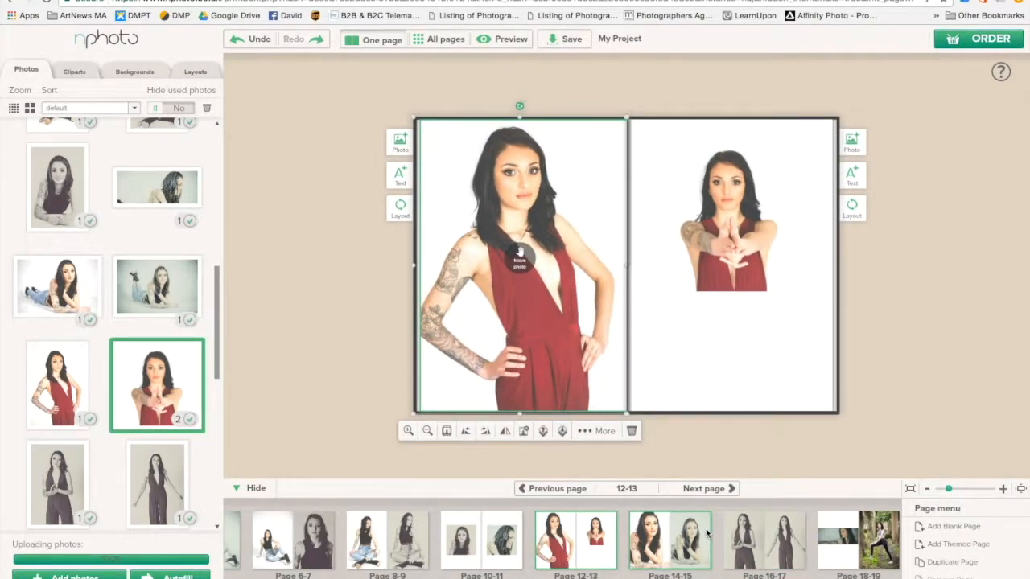
# - Save the project from the overview of all pages and start its order
pyautogui.click(433, 40)
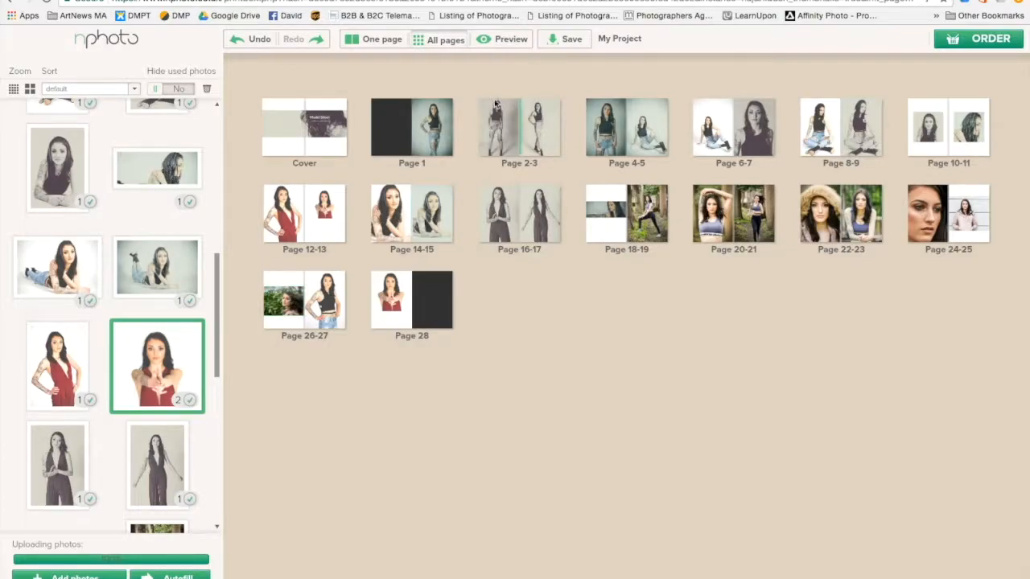
pyautogui.click(574, 40)
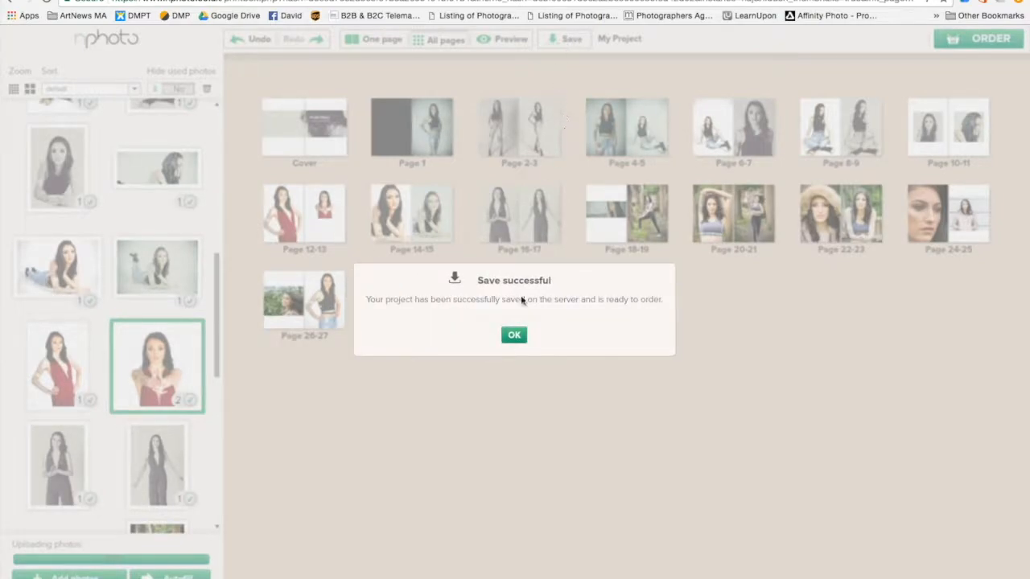
pyautogui.click(515, 334)
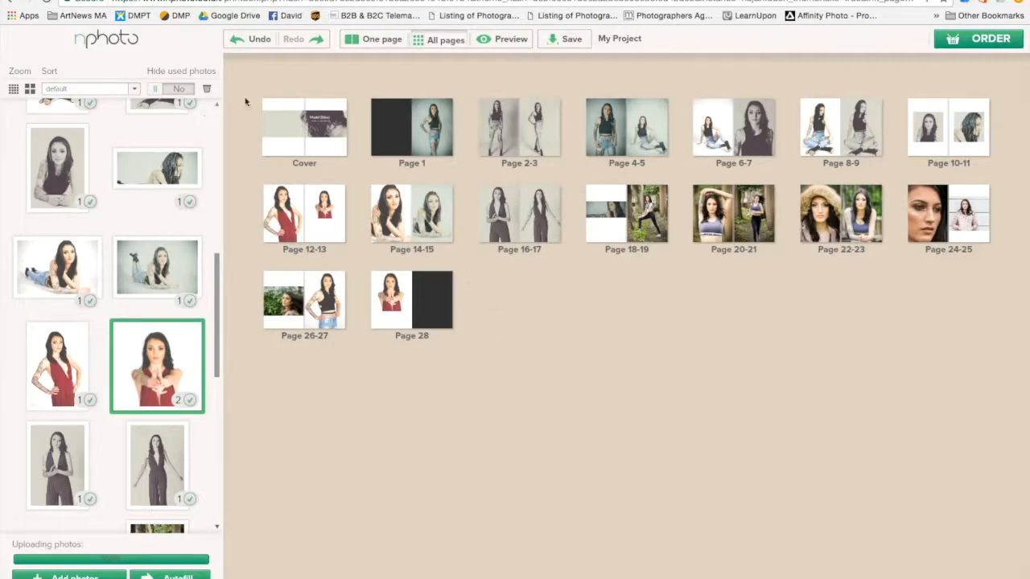
pyautogui.click(996, 46)
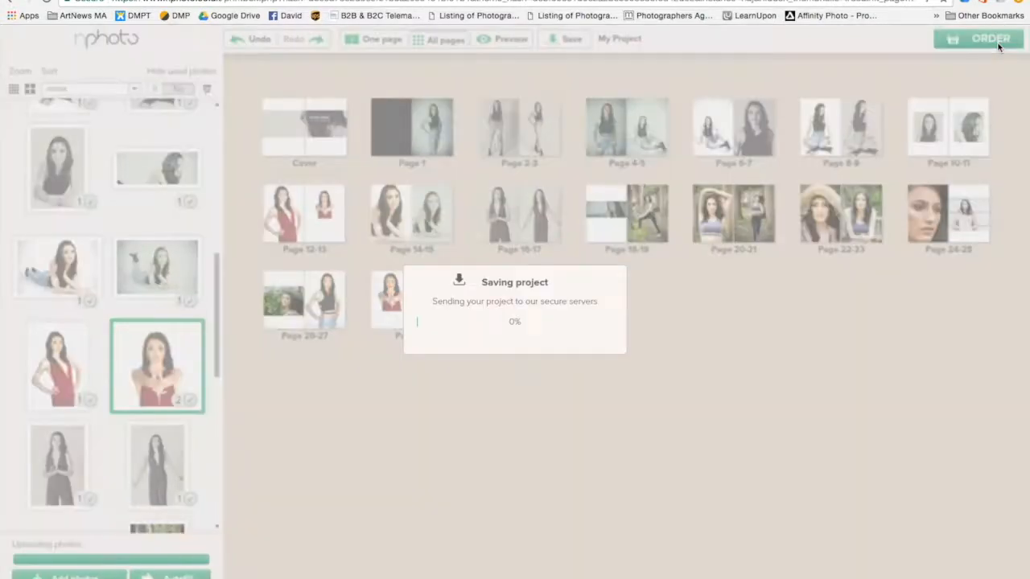